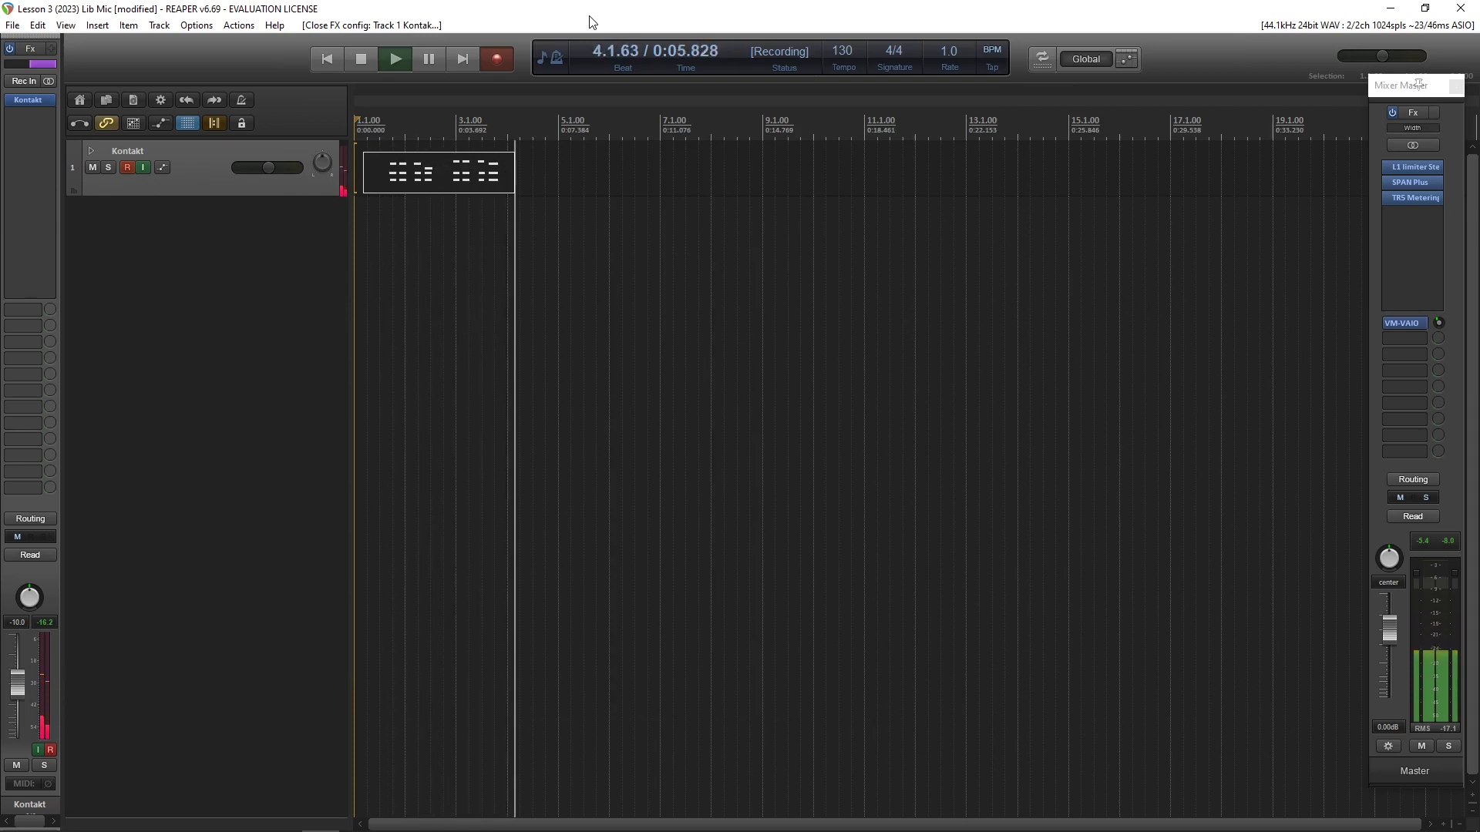
Finish recording the MIDI phrase on the Kontakt track and play it back with Oceania's Far and Close mics soloed in turn
key(space)
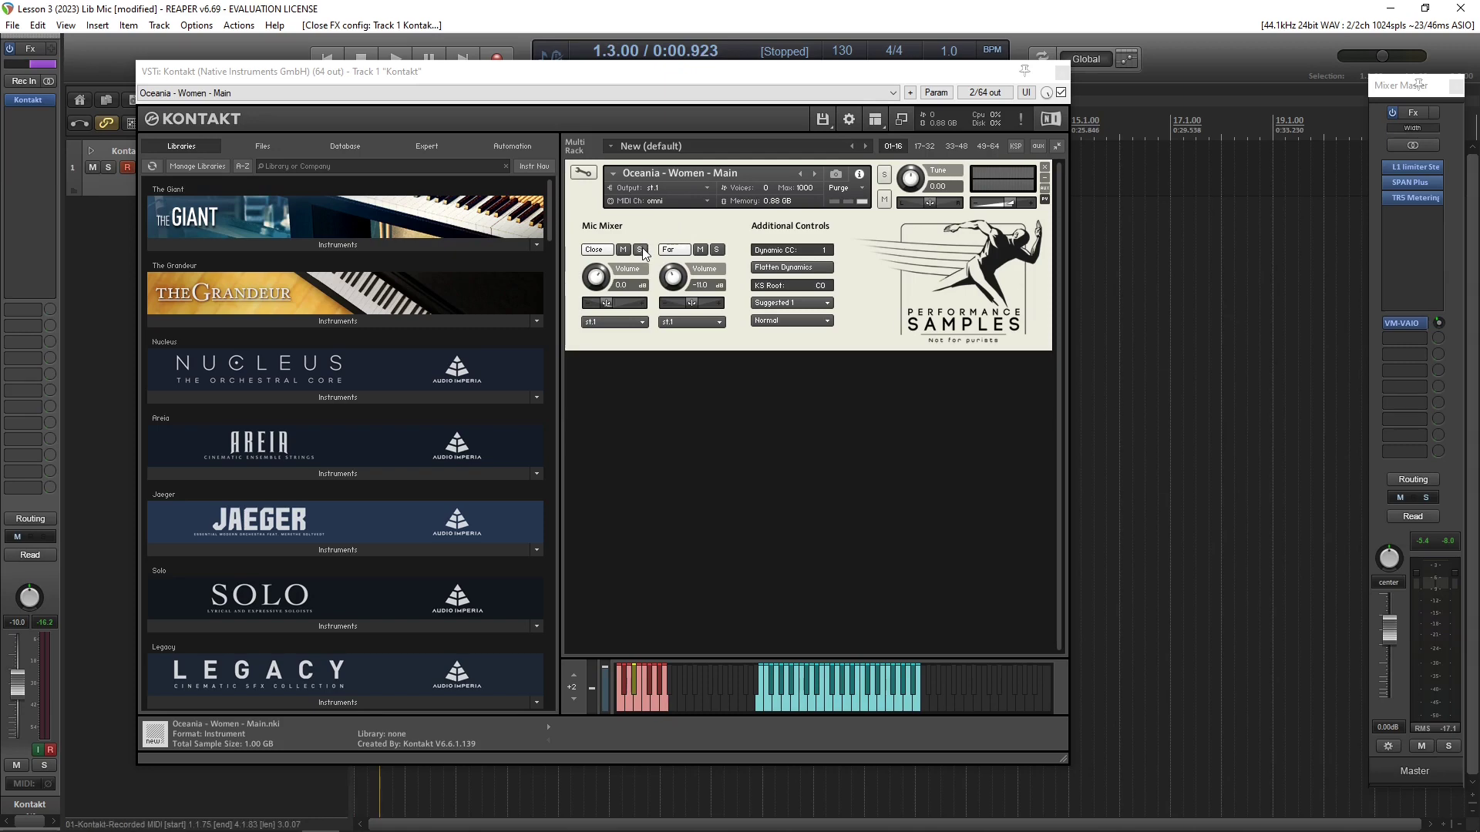
key(space)
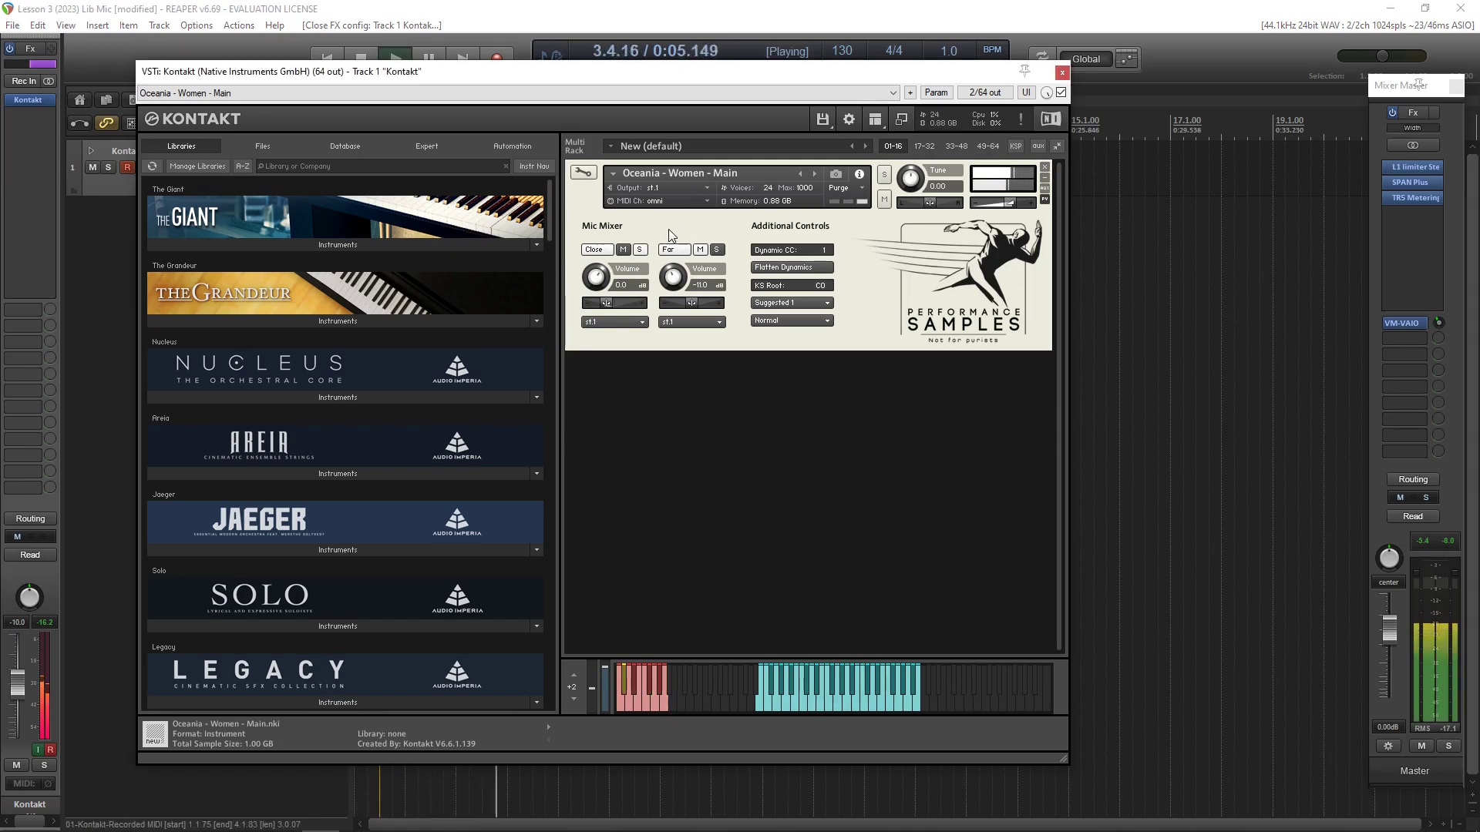
key(space)
key(space)
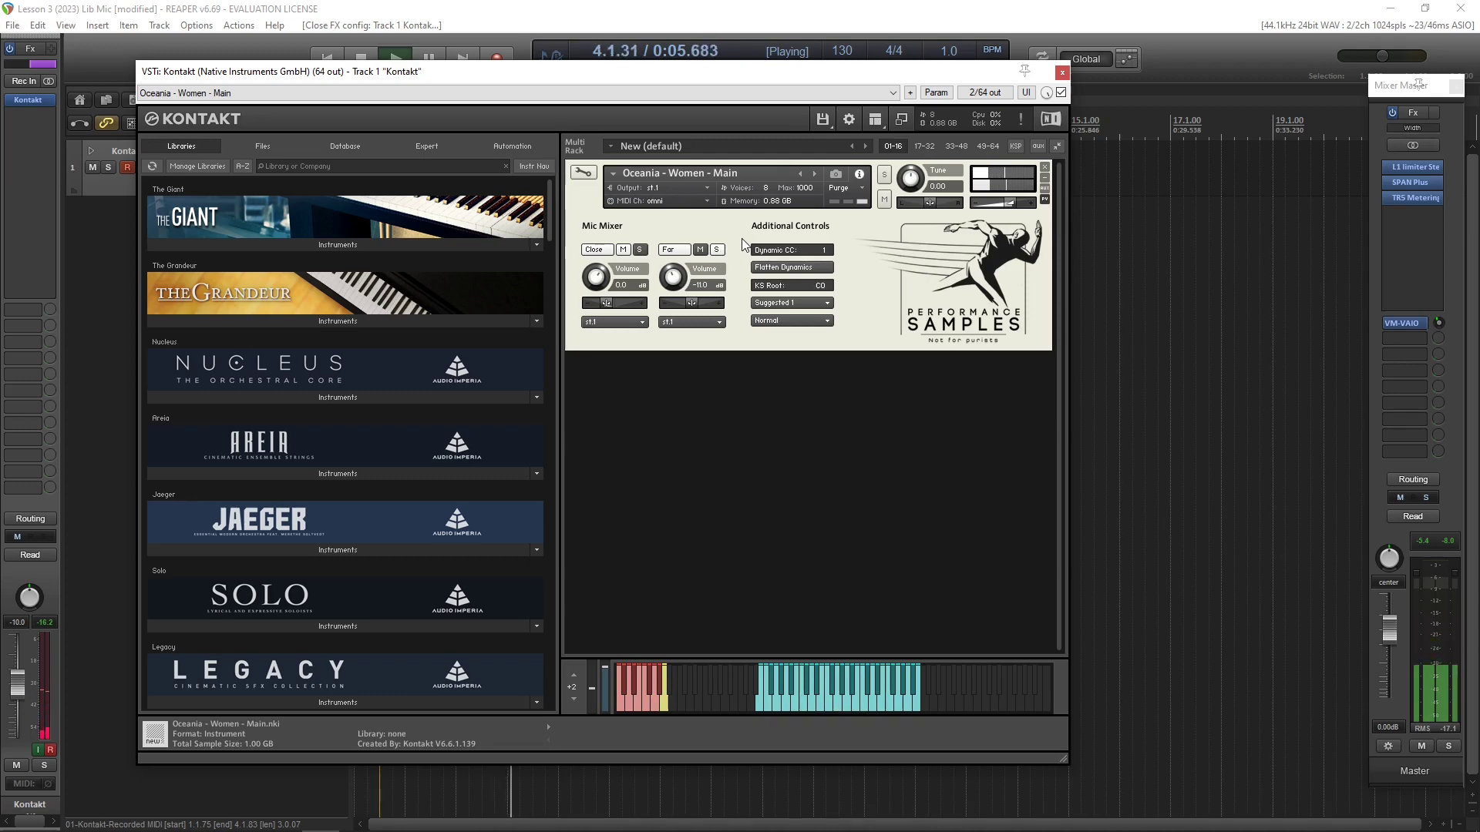
key(space)
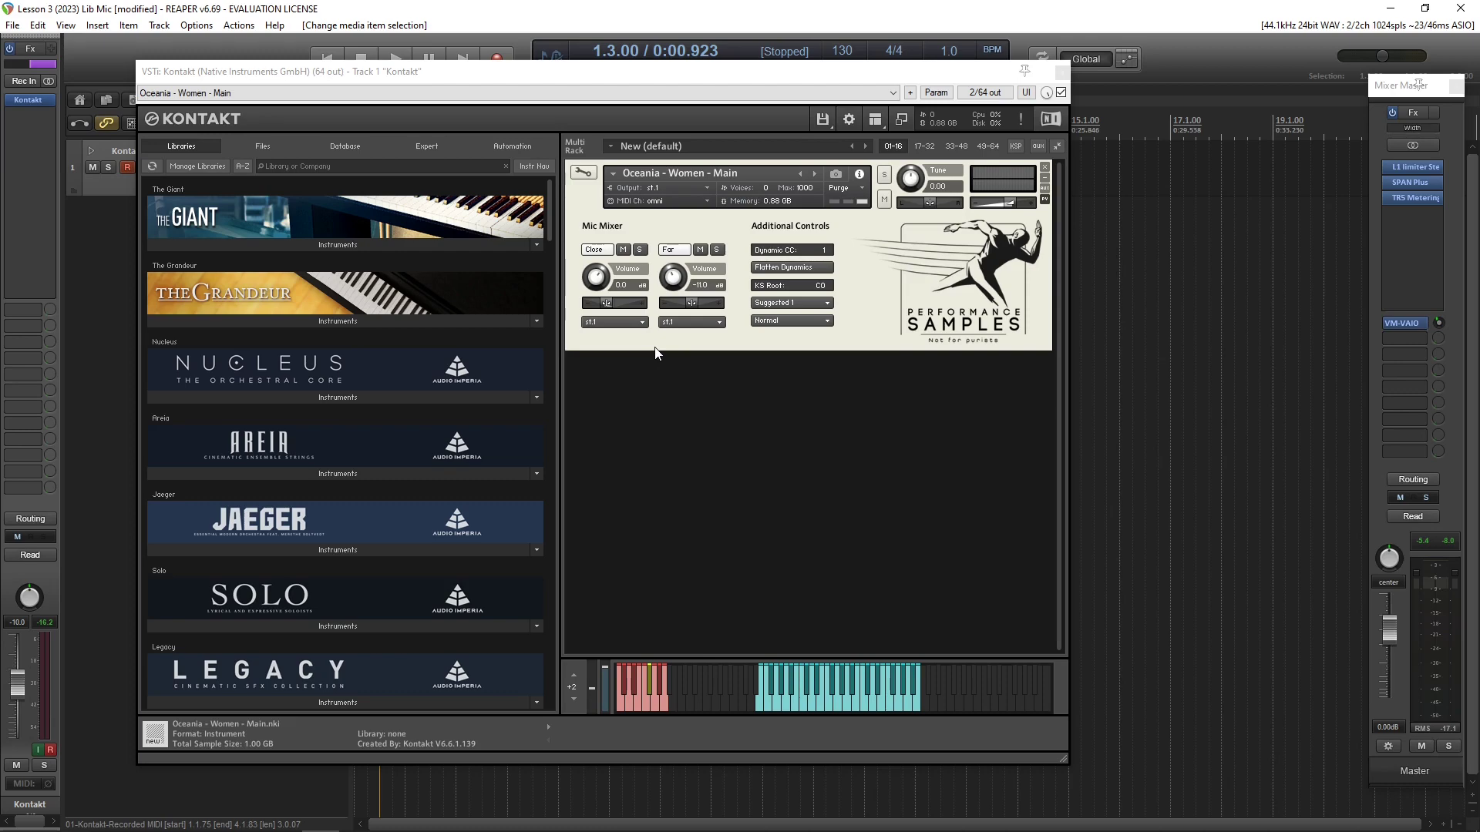
Audition the Oceania phrase with both mics, trying Close at about -17.5 dB and Far at about -6.4 dB
key(space)
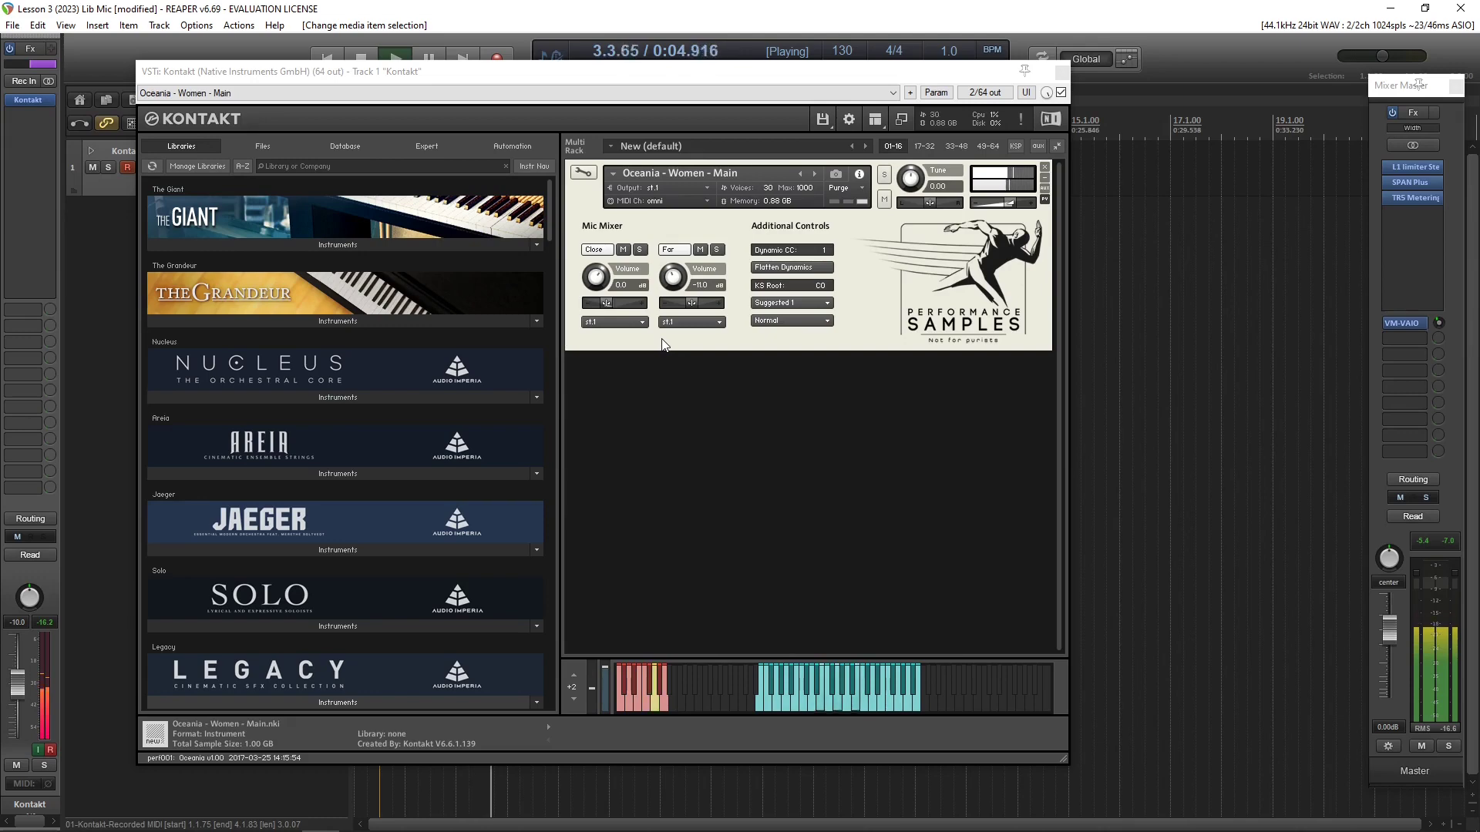
key(space)
drag(598, 280, 611, 340)
drag(675, 305, 675, 272)
key(space)
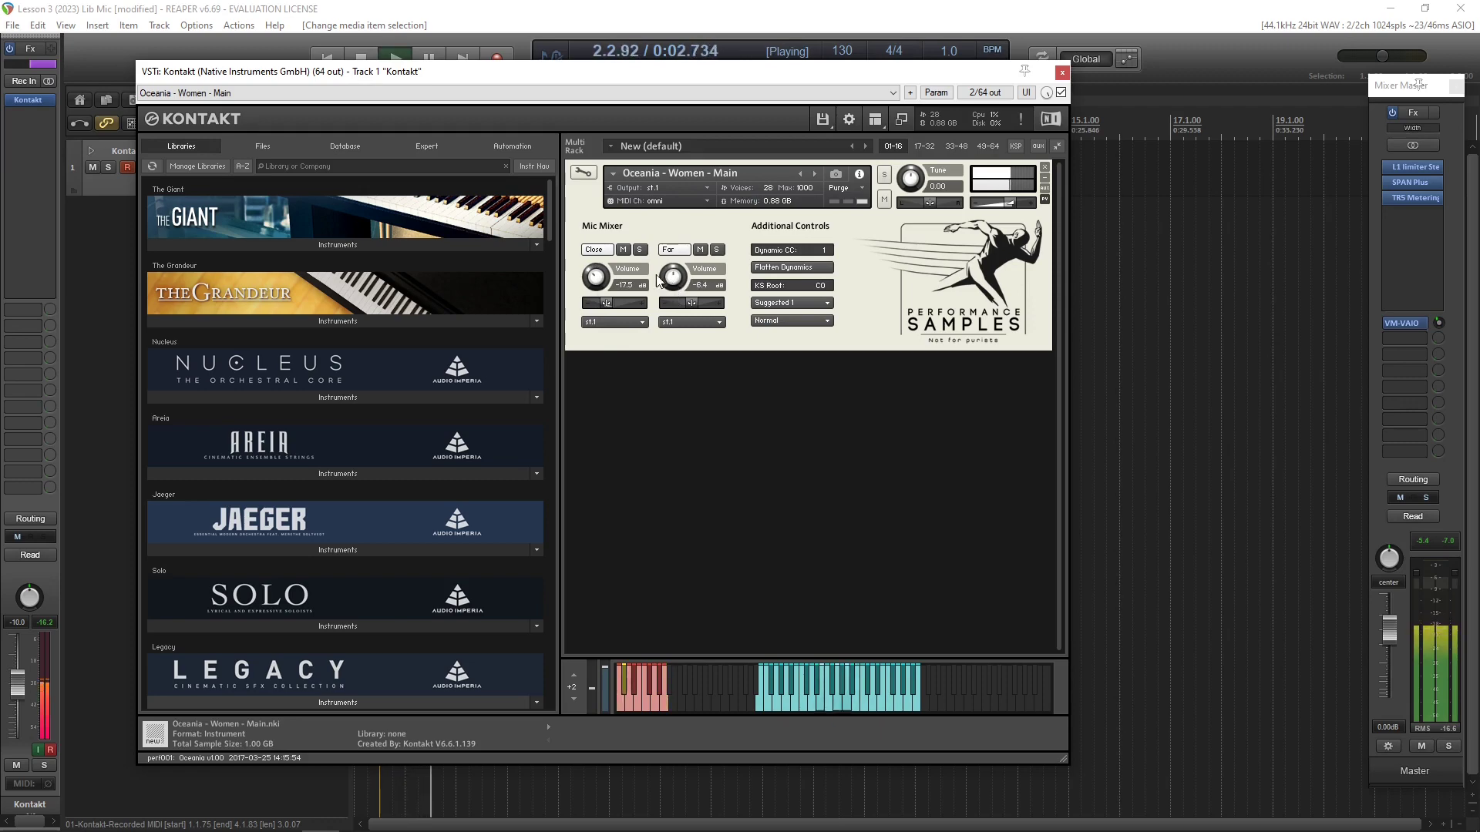
mouse_move(671, 293)
mouse_down()
mouse_move(671, 278)
mouse_move(595, 284)
mouse_move(673, 282)
mouse_up()
key(space)
key(space)
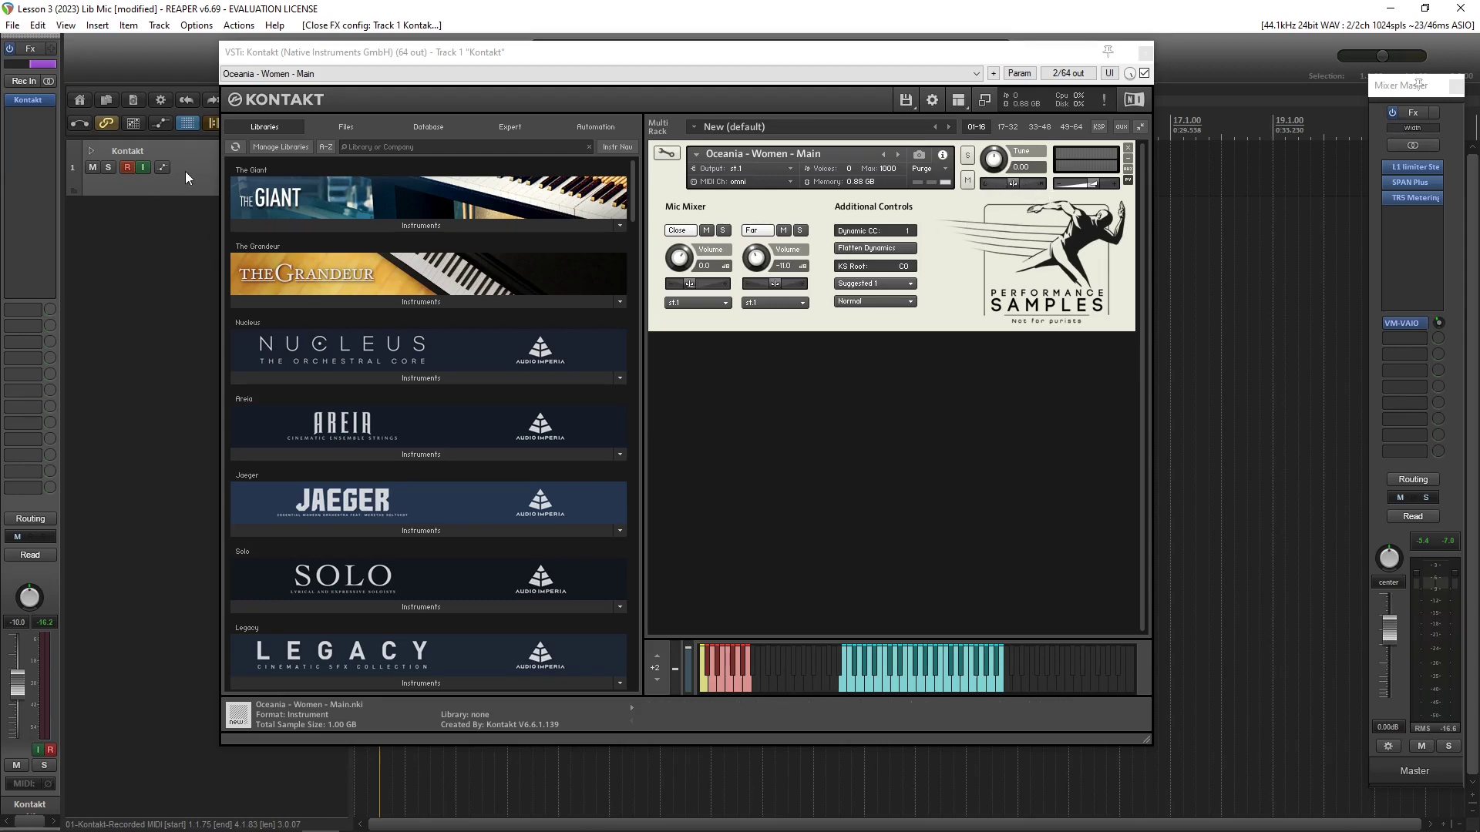
View the output routing options of Oceania's Close and Far mics
click(987, 252)
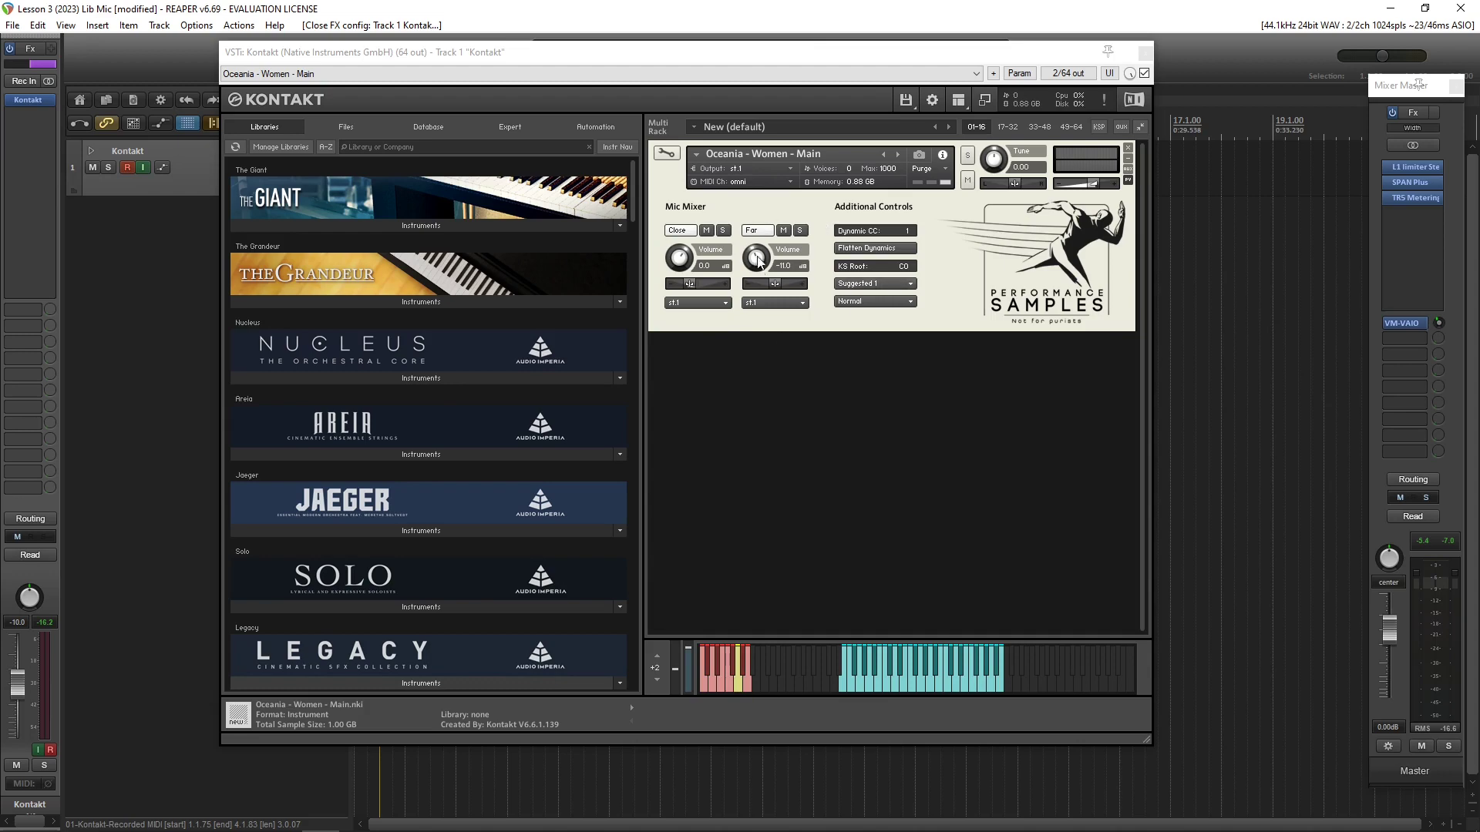
click(697, 300)
click(773, 304)
click(825, 322)
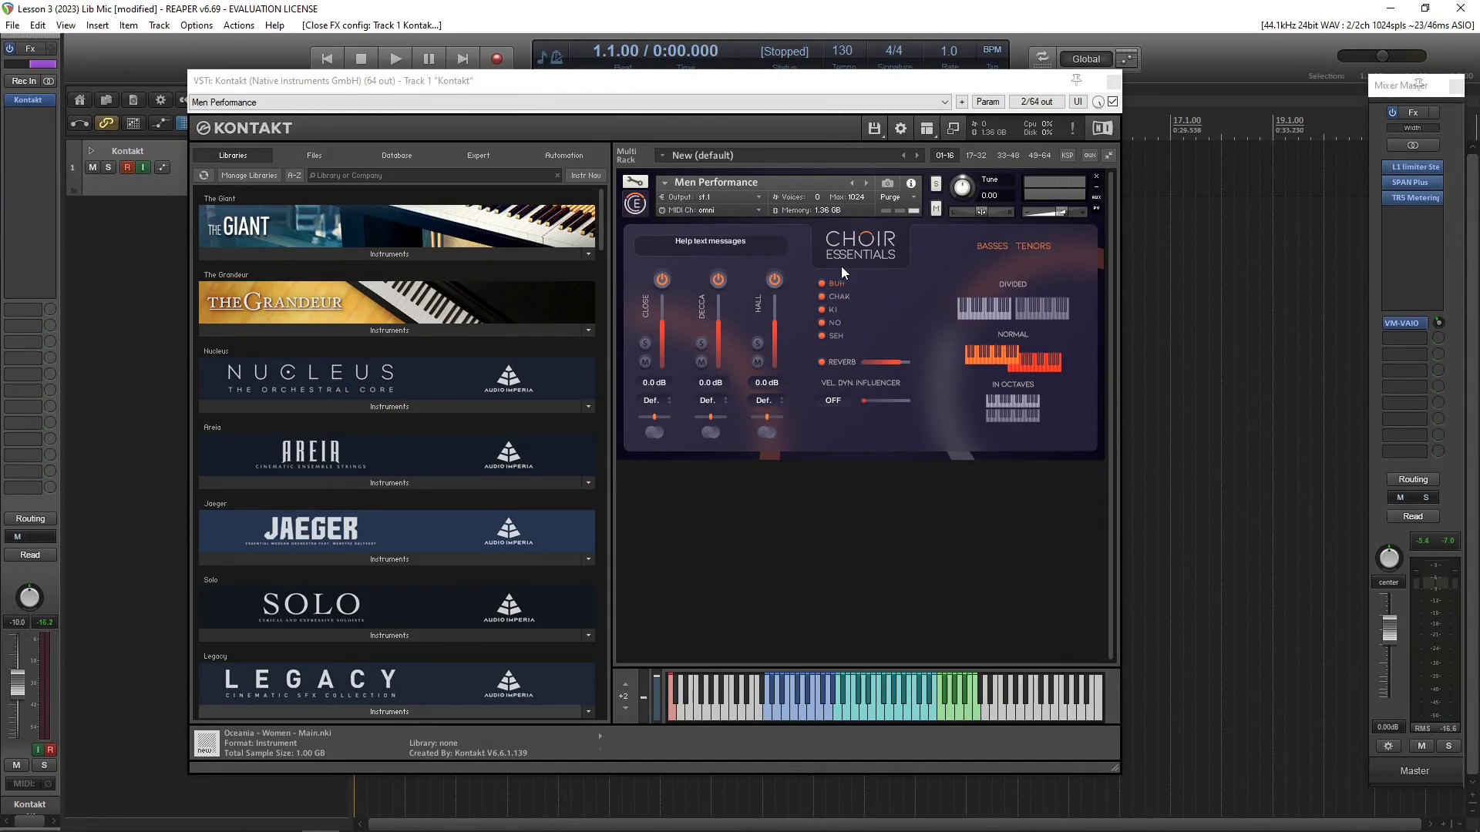
Close the Kontakt window and record a short MIDI phrase on its track with the Men Performance choir patch
click(1113, 81)
key(ctrl+r)
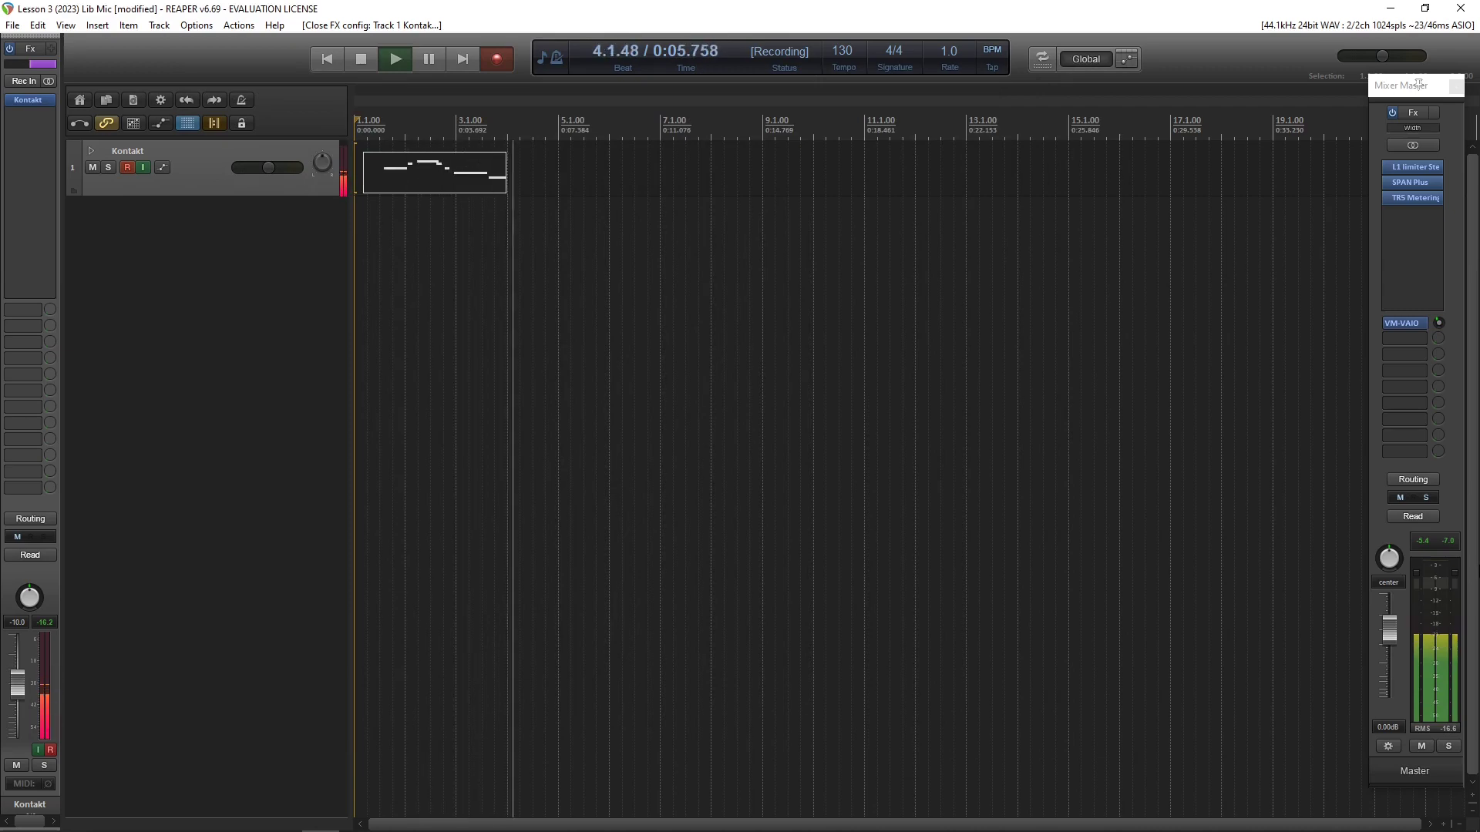
key(space)
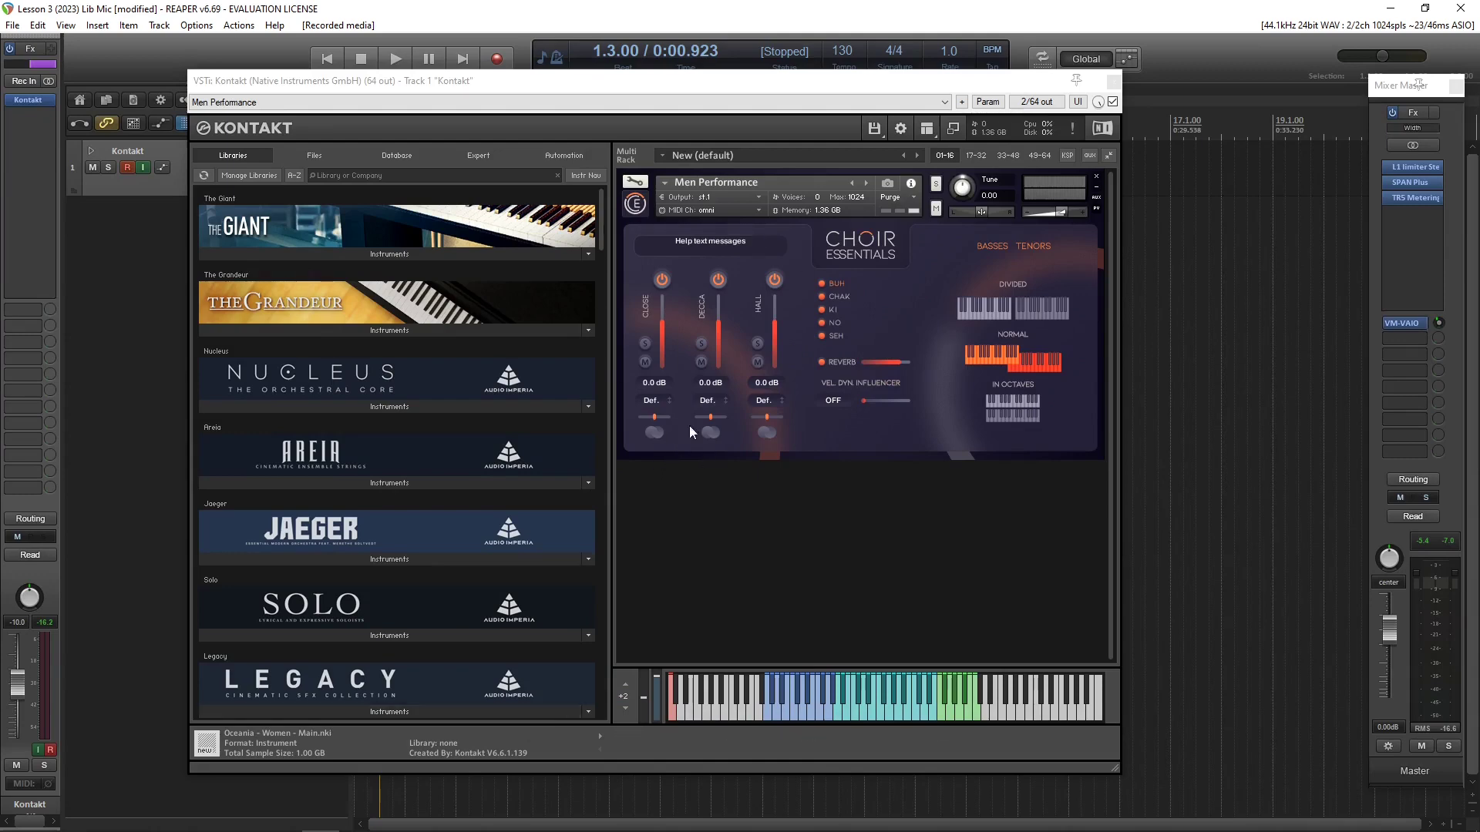
Play the choir phrase with the Close, Decca and Hall mics soloed one after another, and clear the solo
click(645, 344)
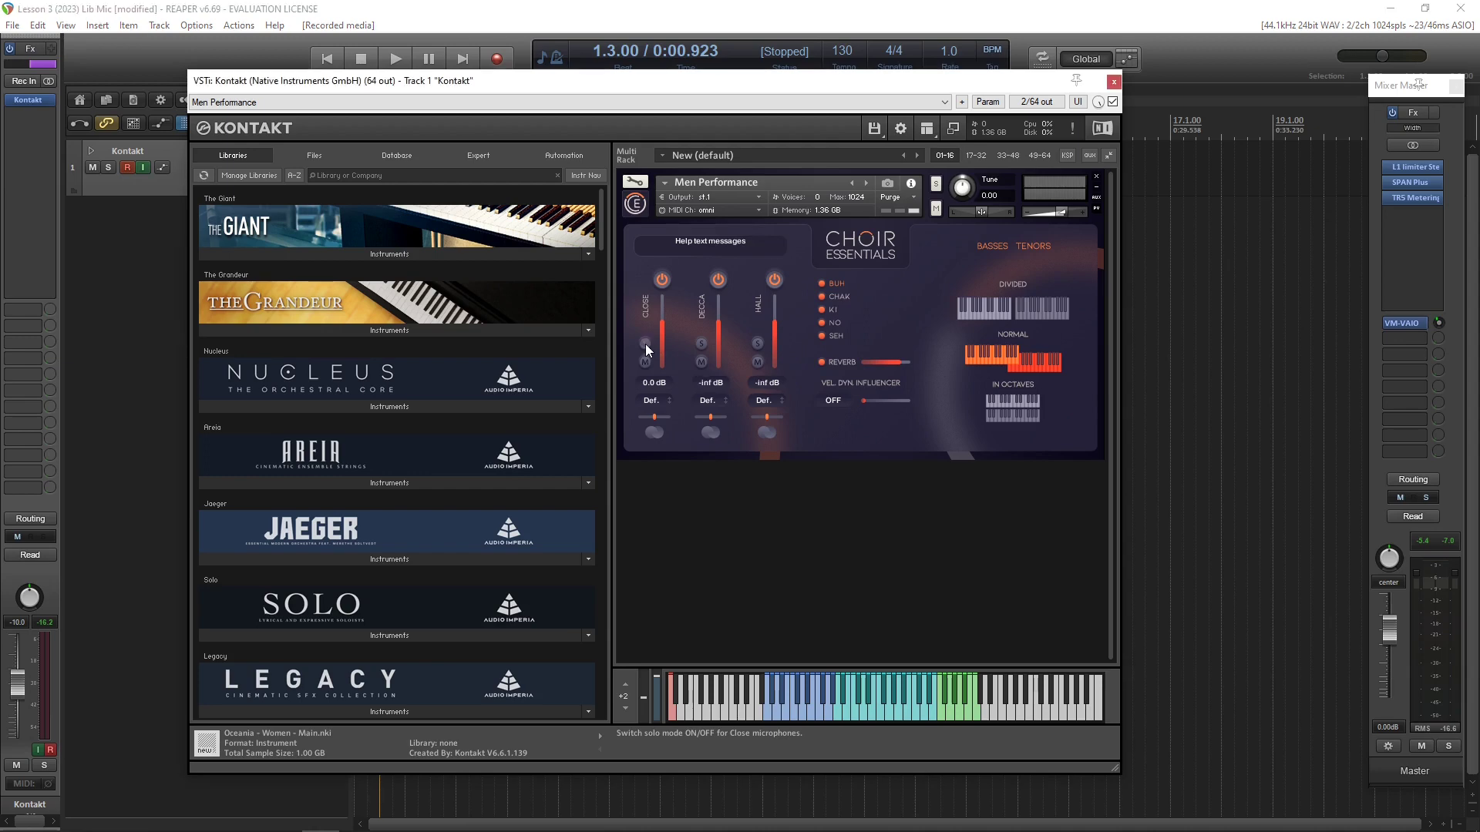
key(space)
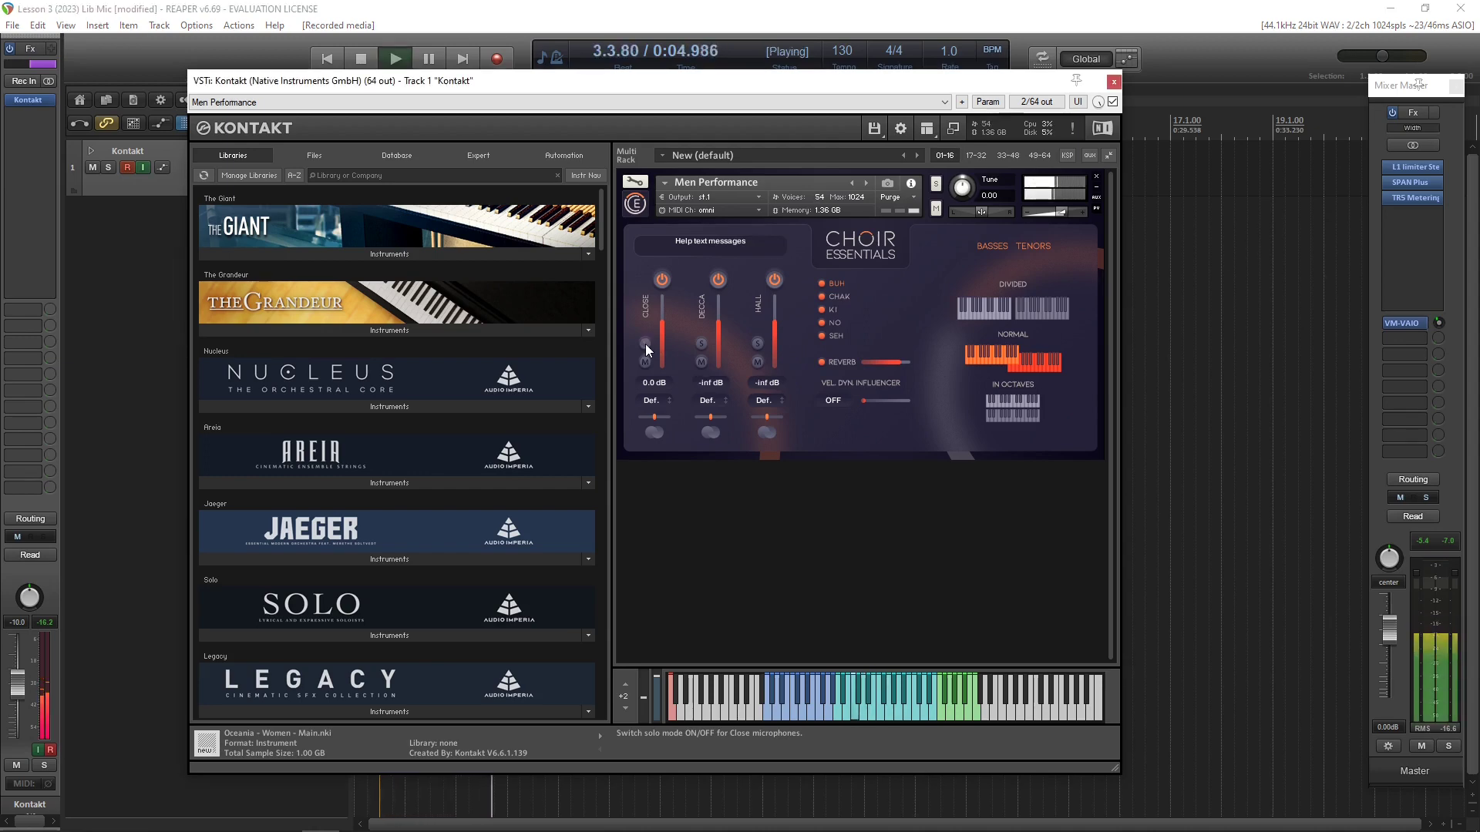
click(701, 344)
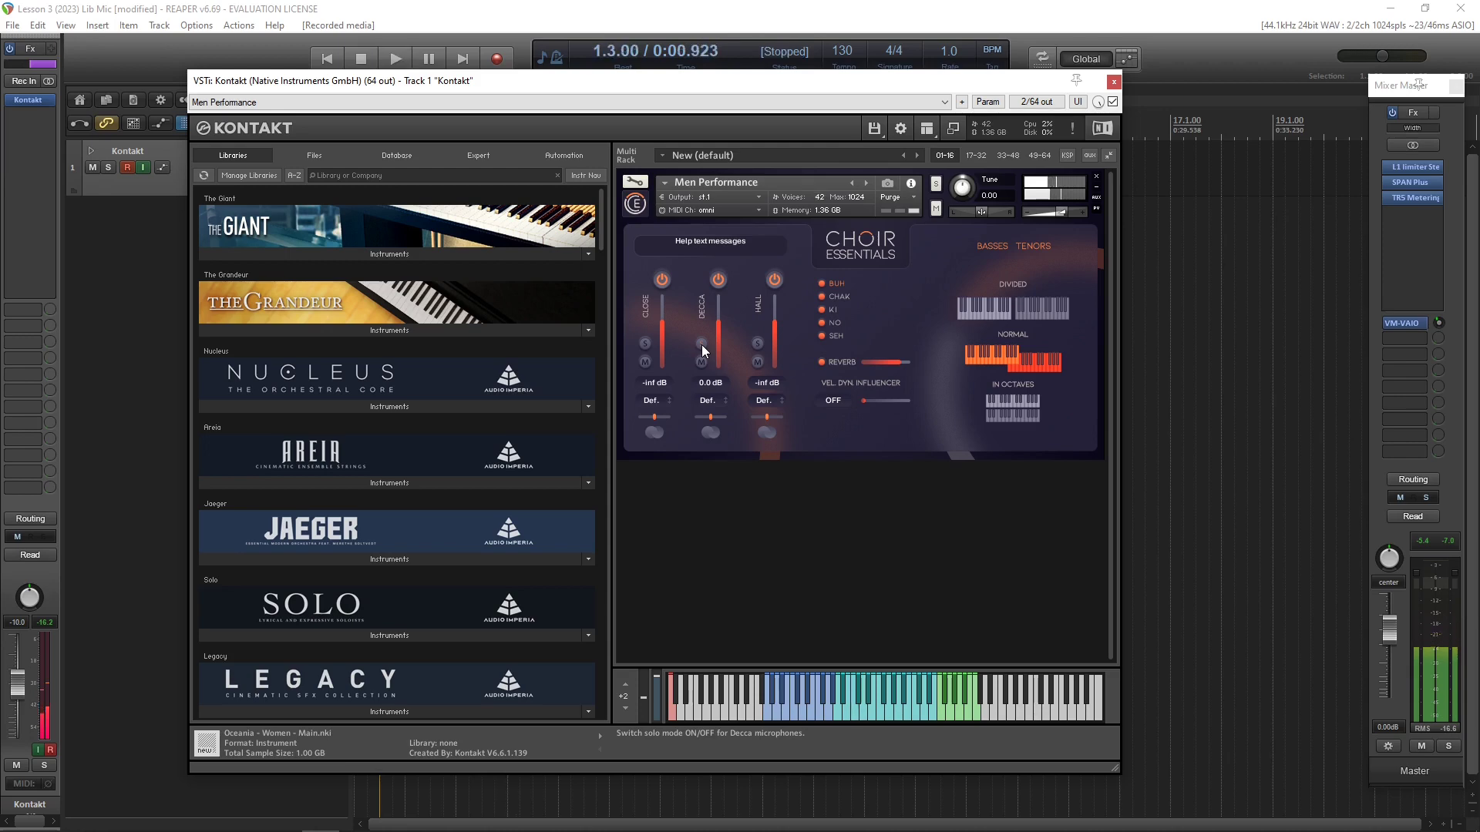
click(758, 344)
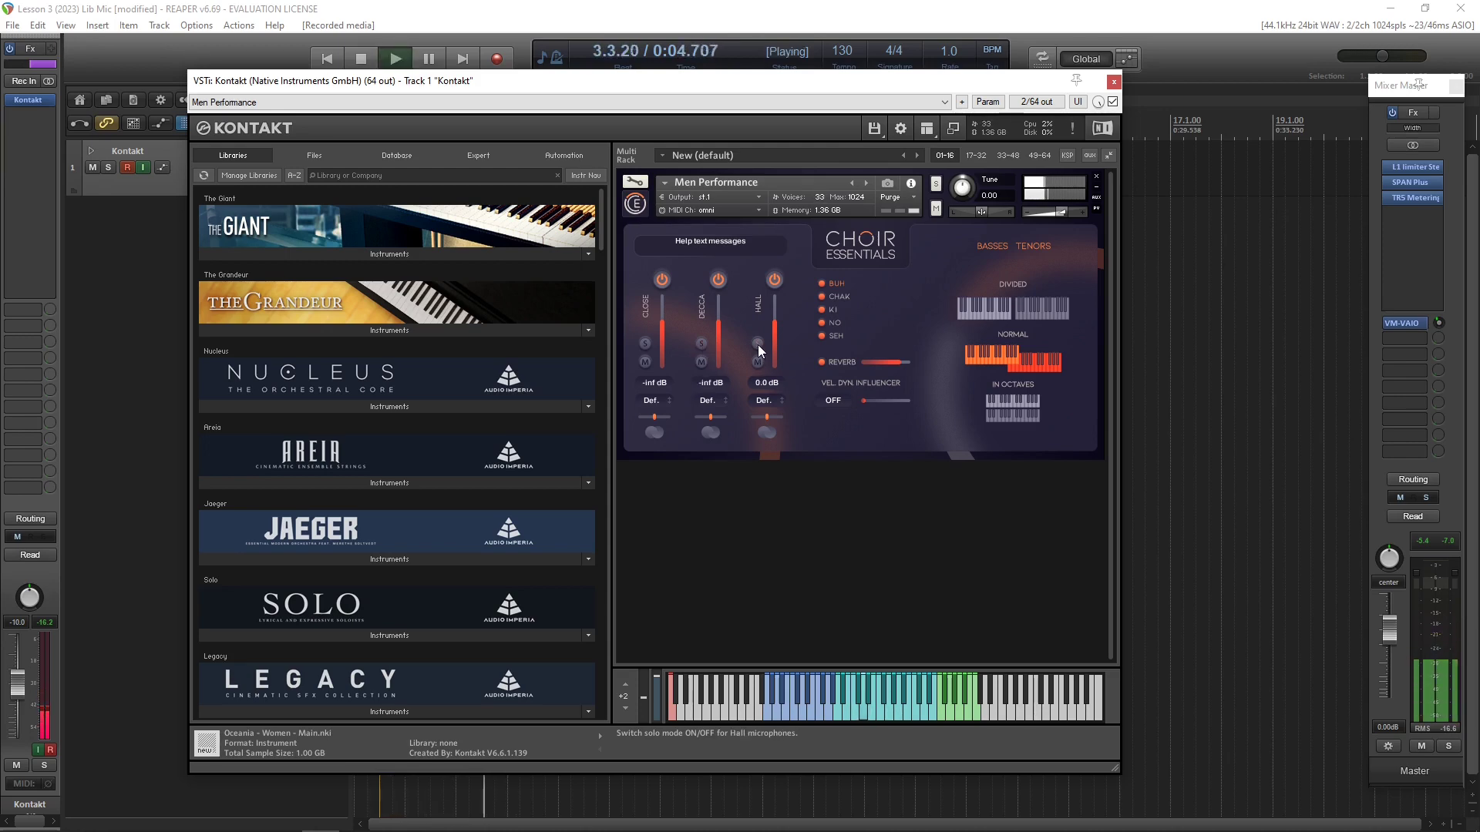
key(space)
click(759, 345)
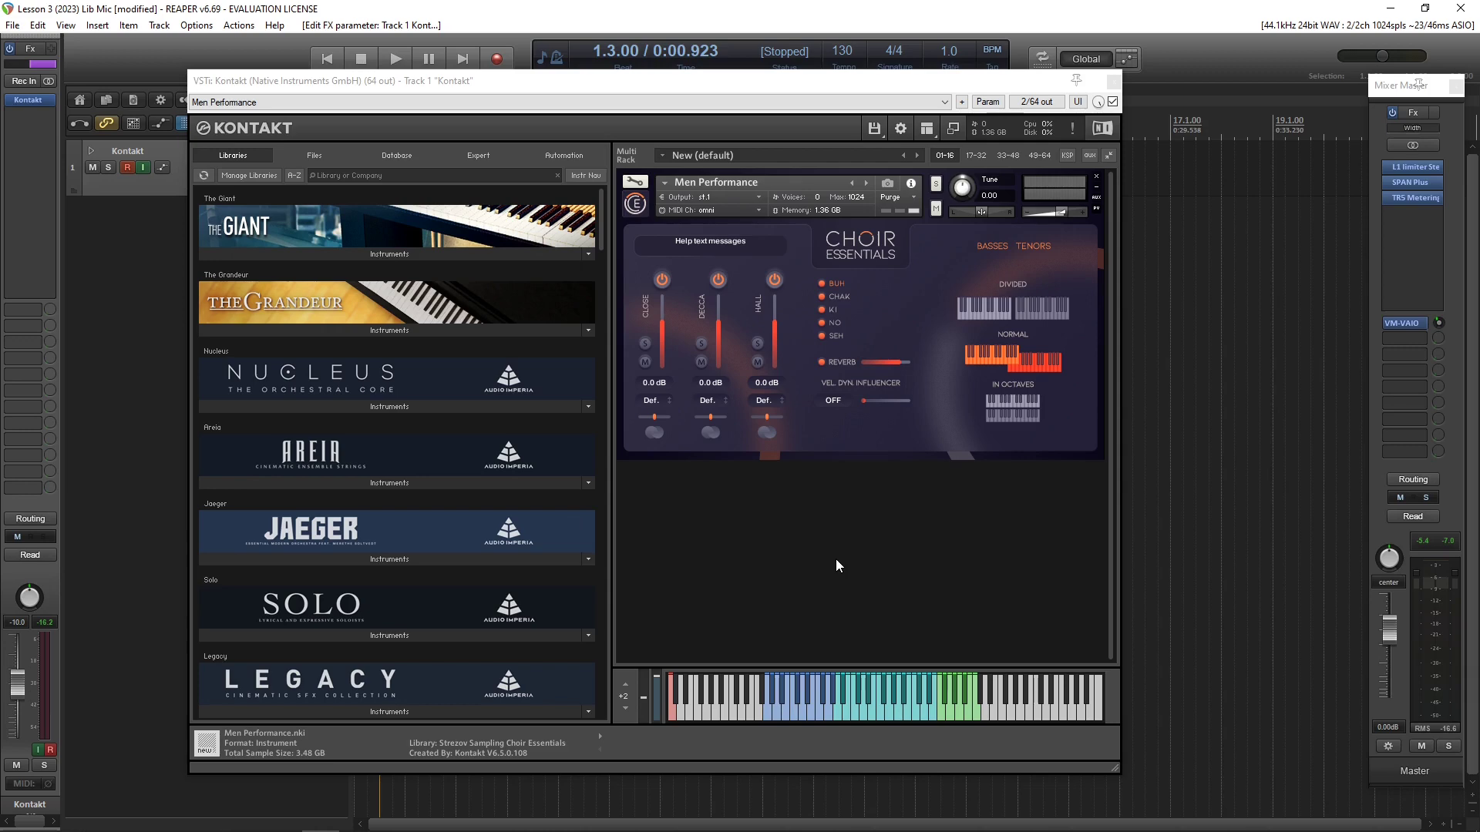
Play the choir phrase with all mics, then try it with Close switched off and Hall at 5.7 dB
key(space)
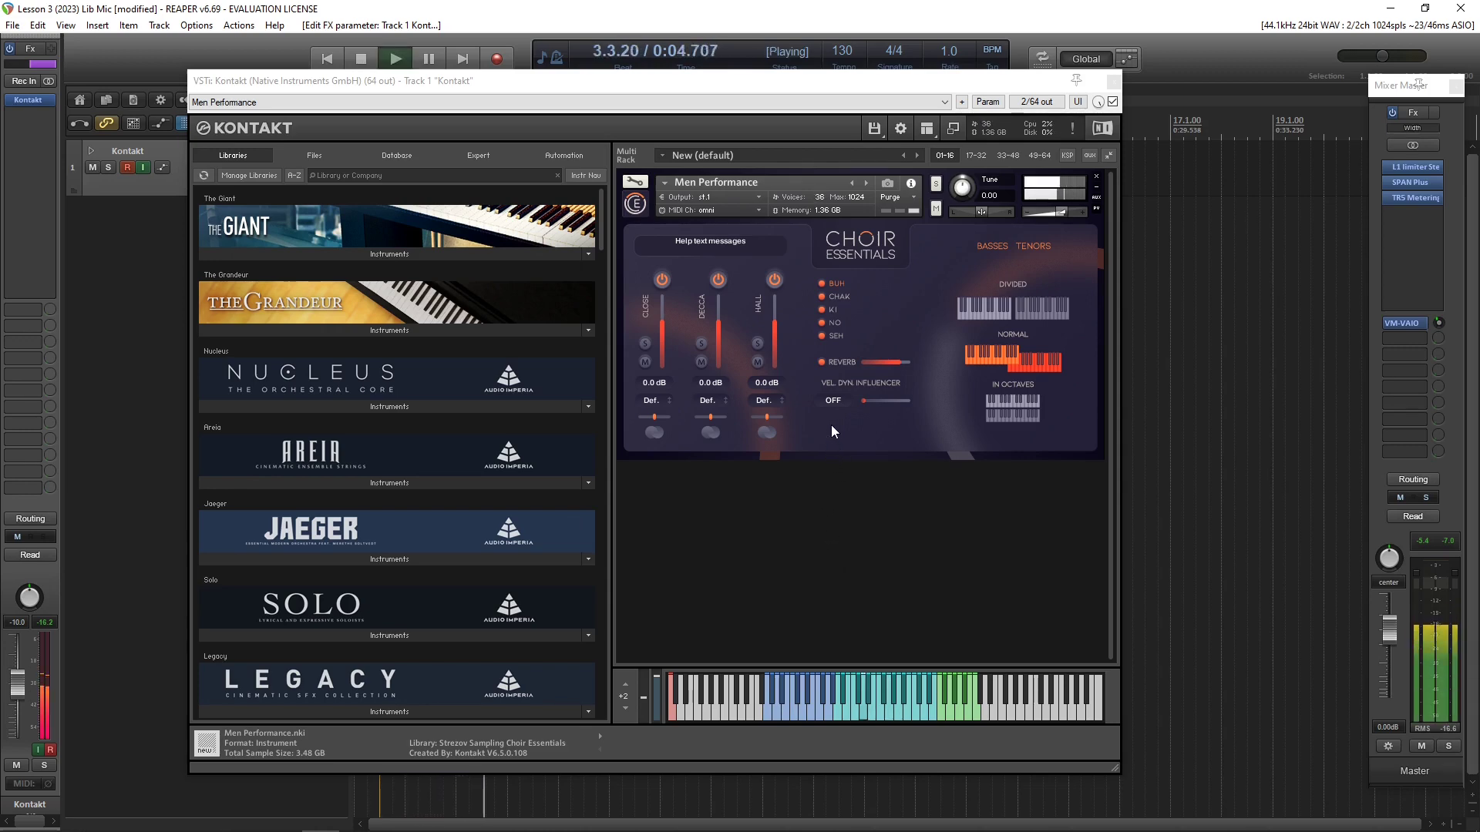
key(space)
click(677, 294)
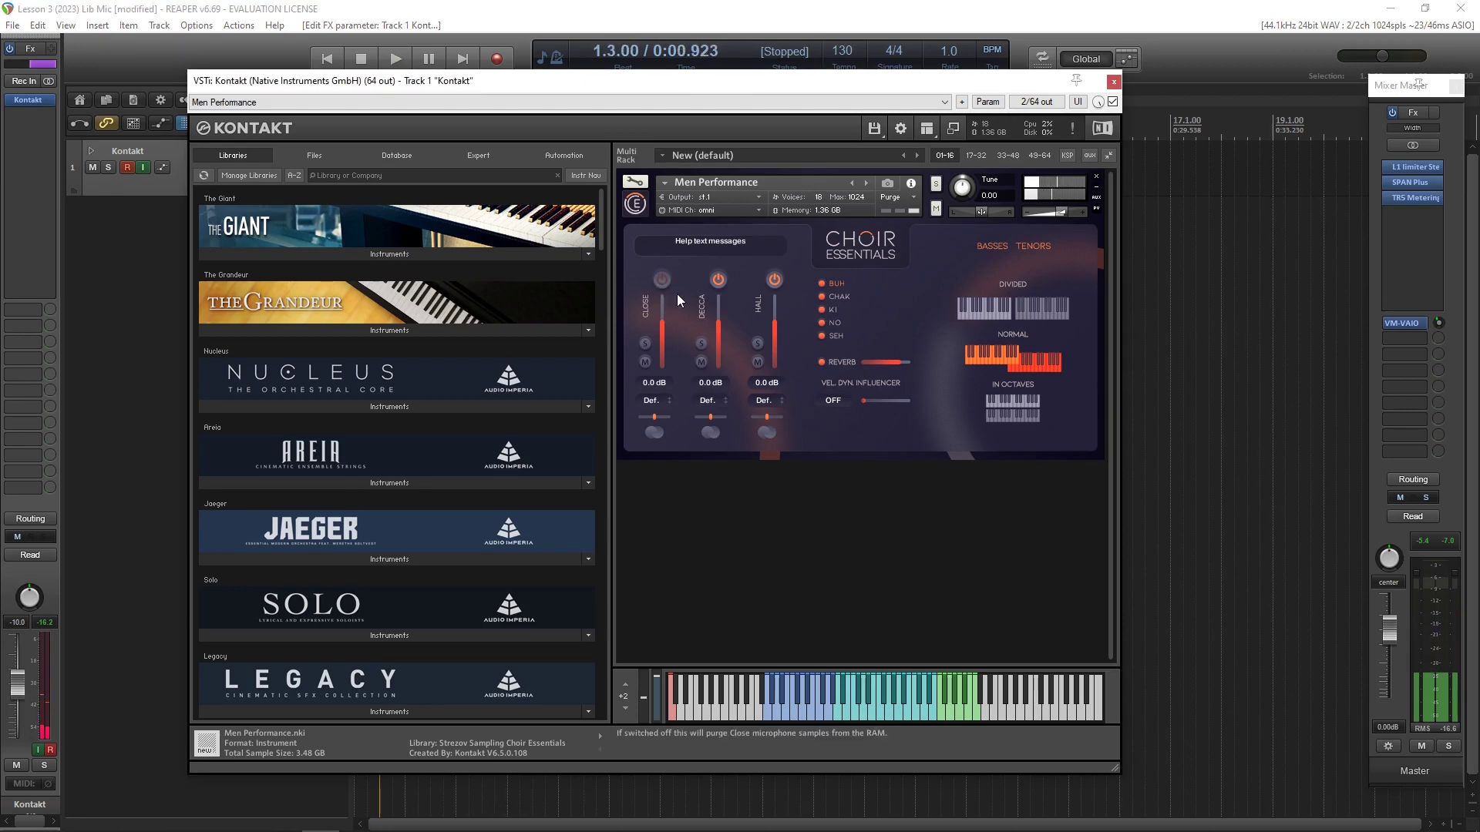
key(space)
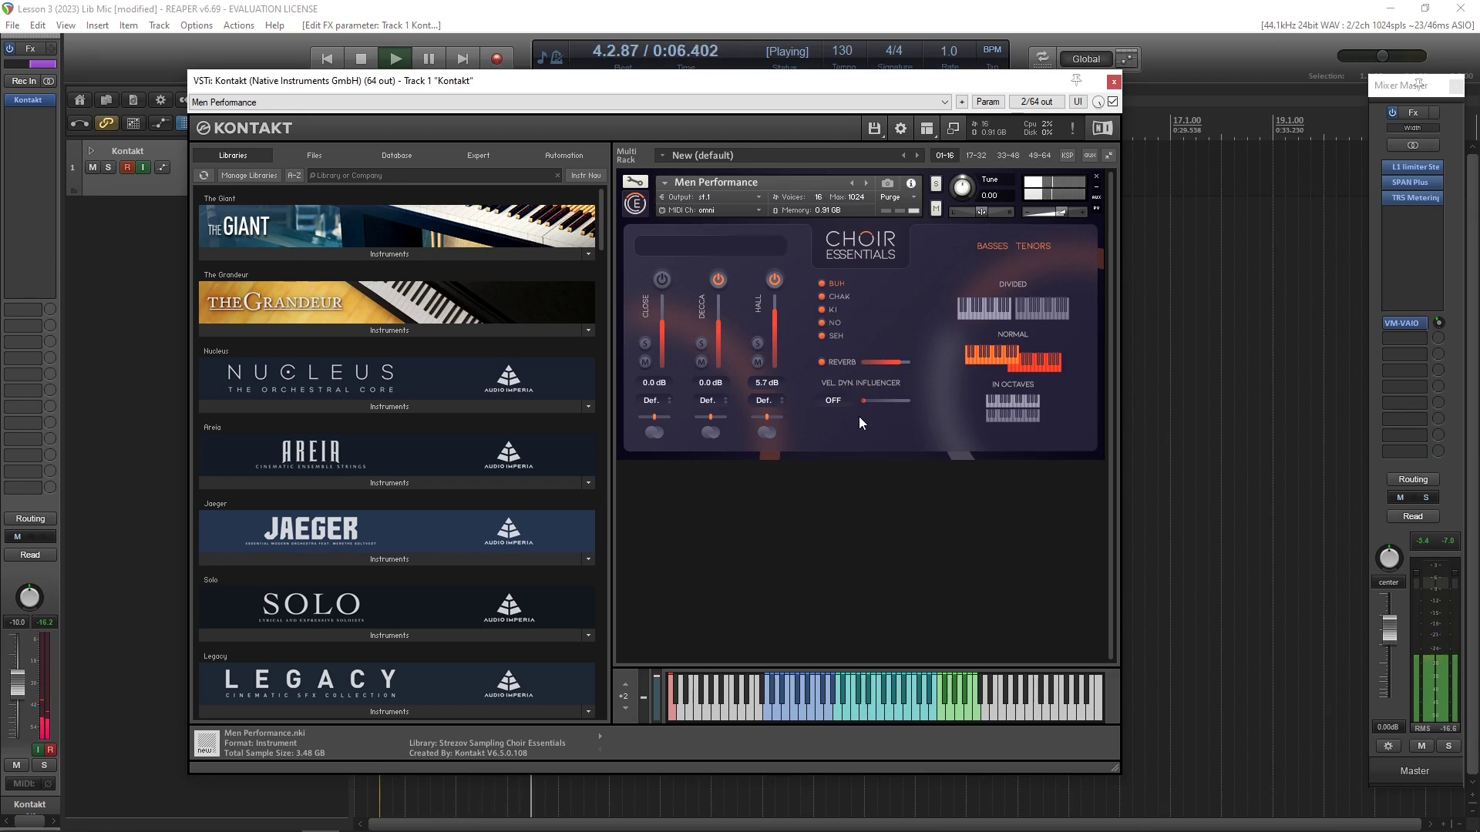
key(space)
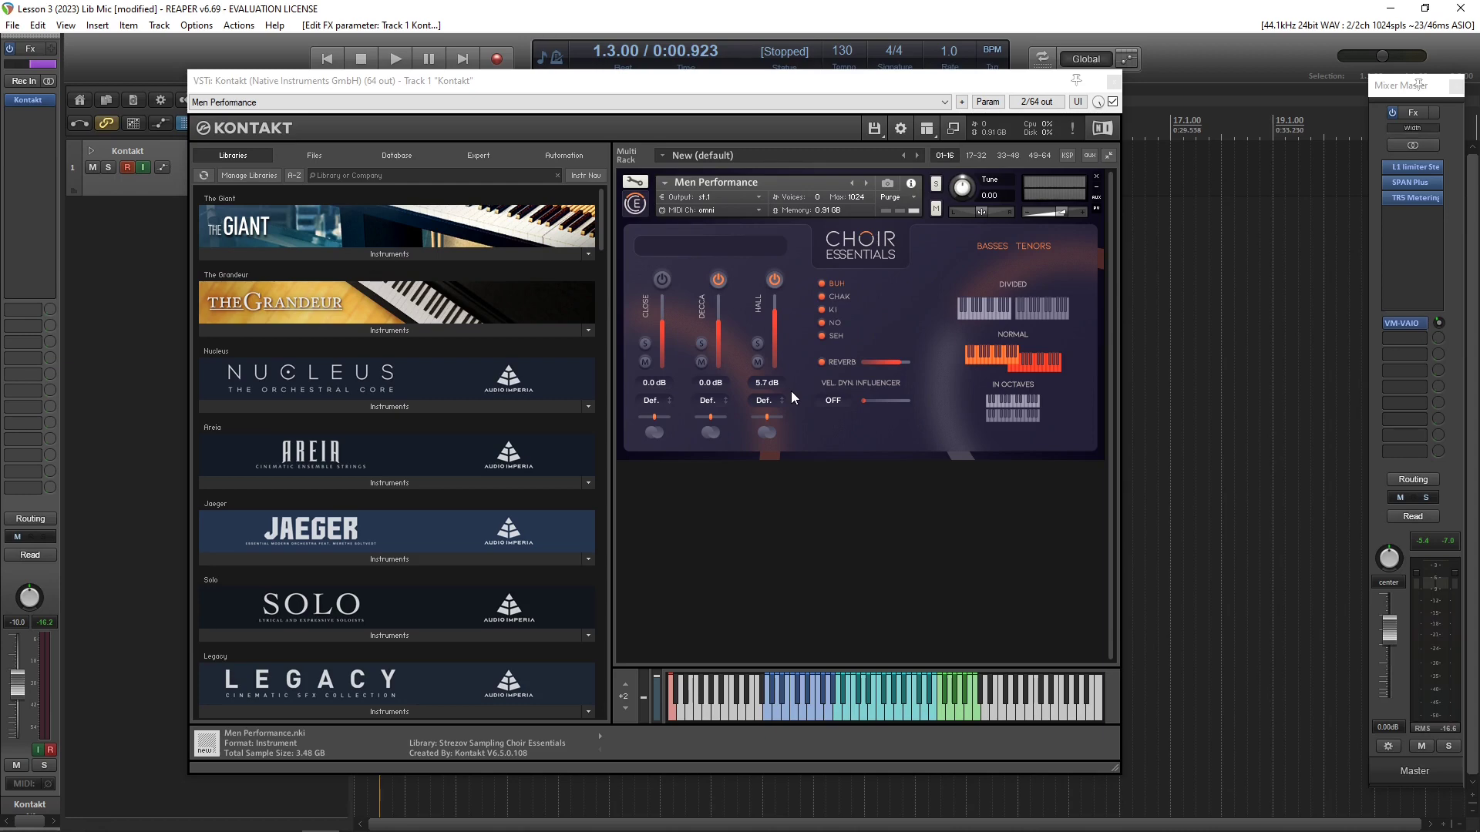
Switch the Close mic back on and audition the choir with Decca at about -16.5 dB and Hall at about -22.1 dB
click(664, 283)
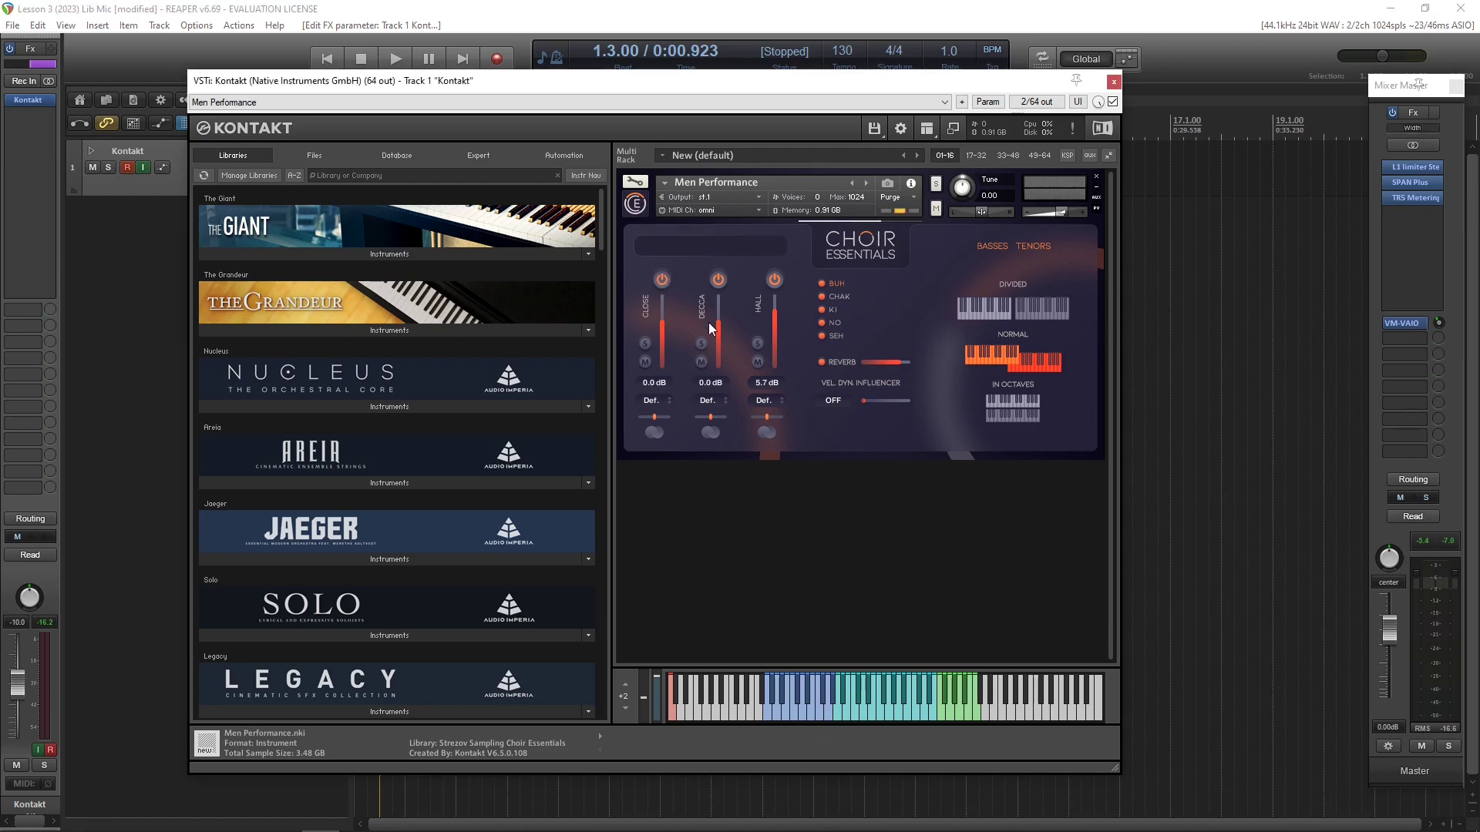
drag(774, 312, 720, 340)
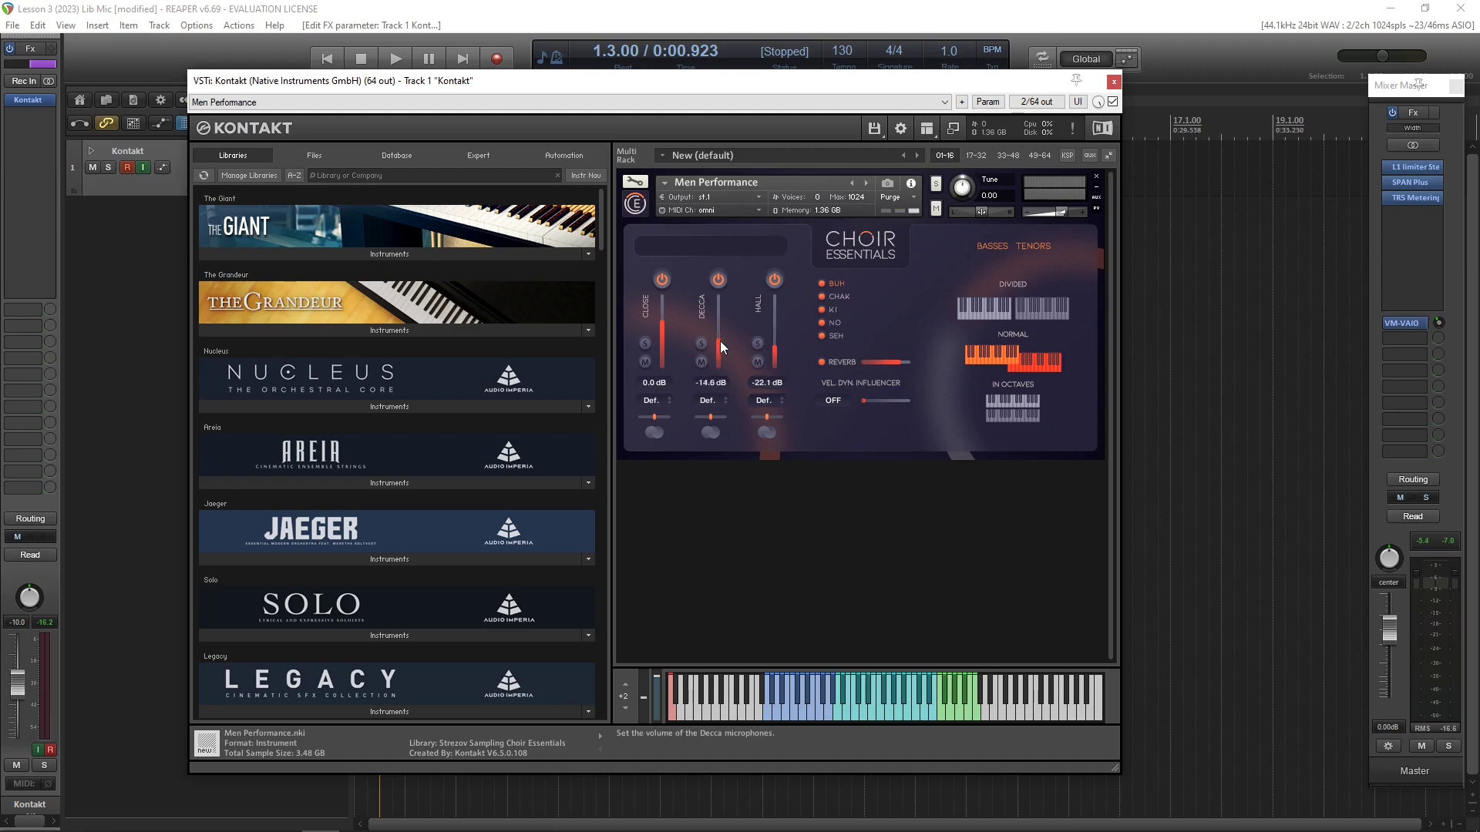
key(space)
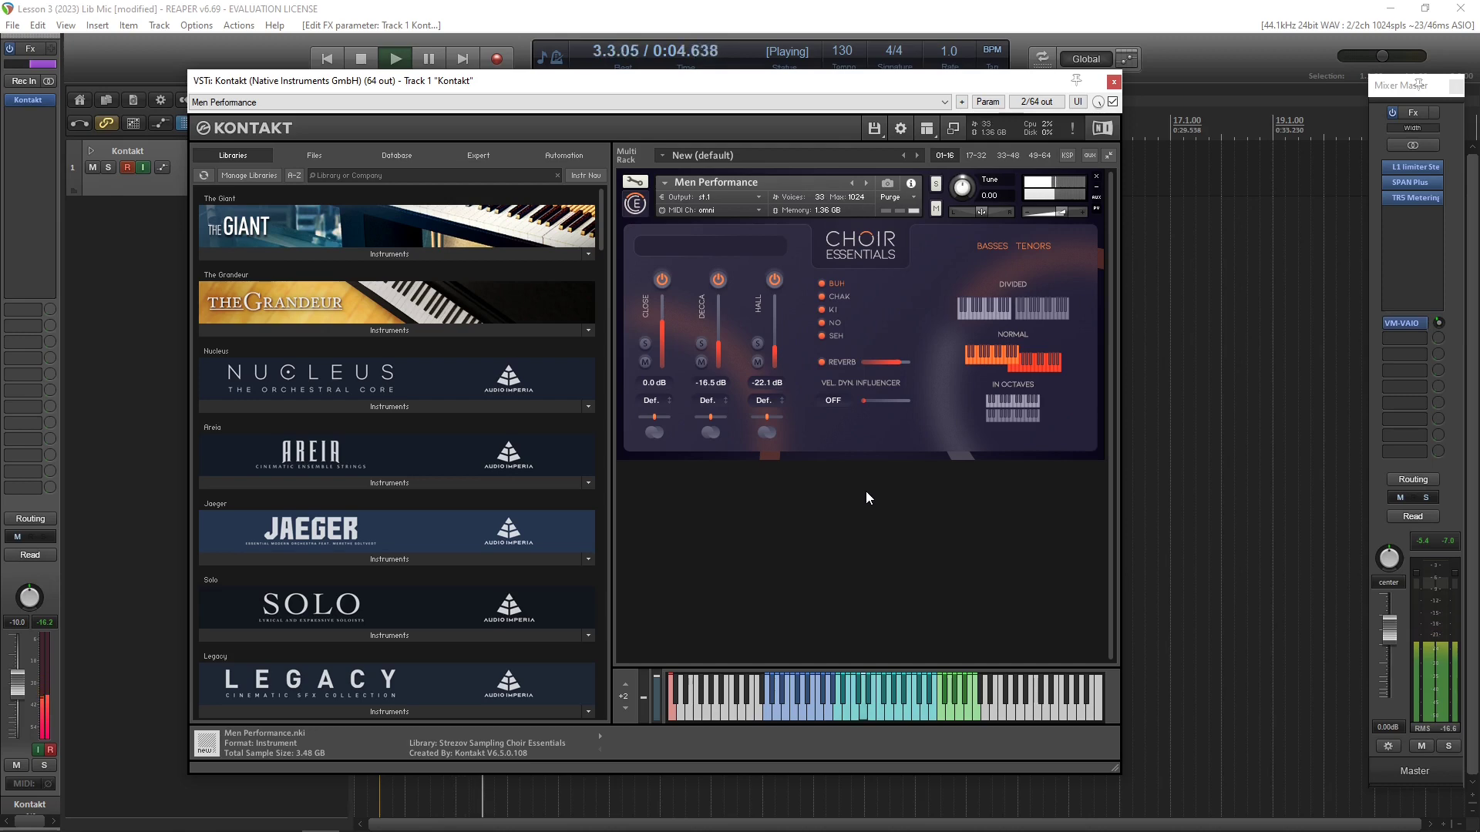
key(space)
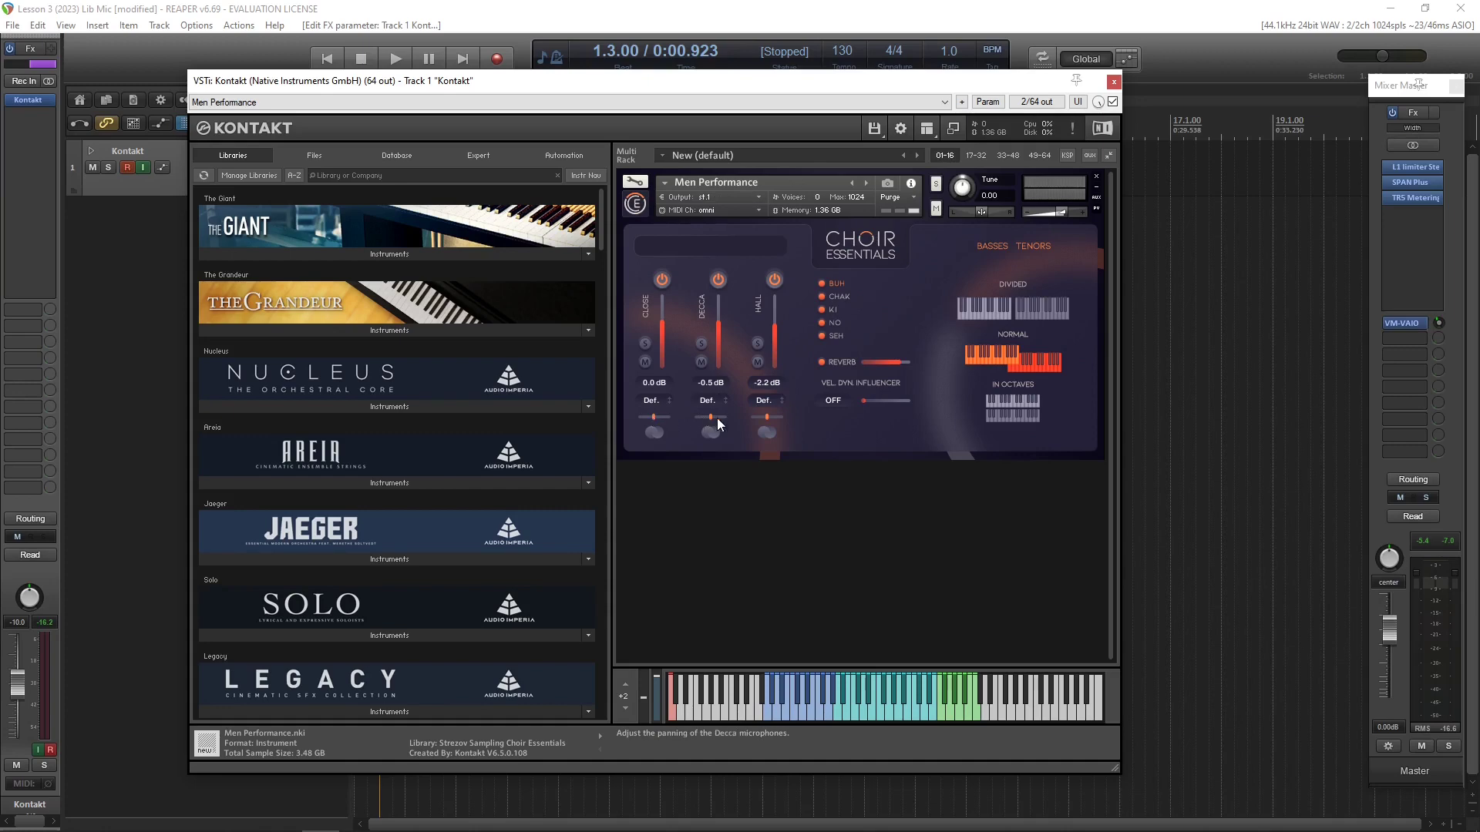
Try the Close mic's panning and play the choir phrase while trying the stereo width of the Decca and Hall mics
drag(645, 419, 653, 420)
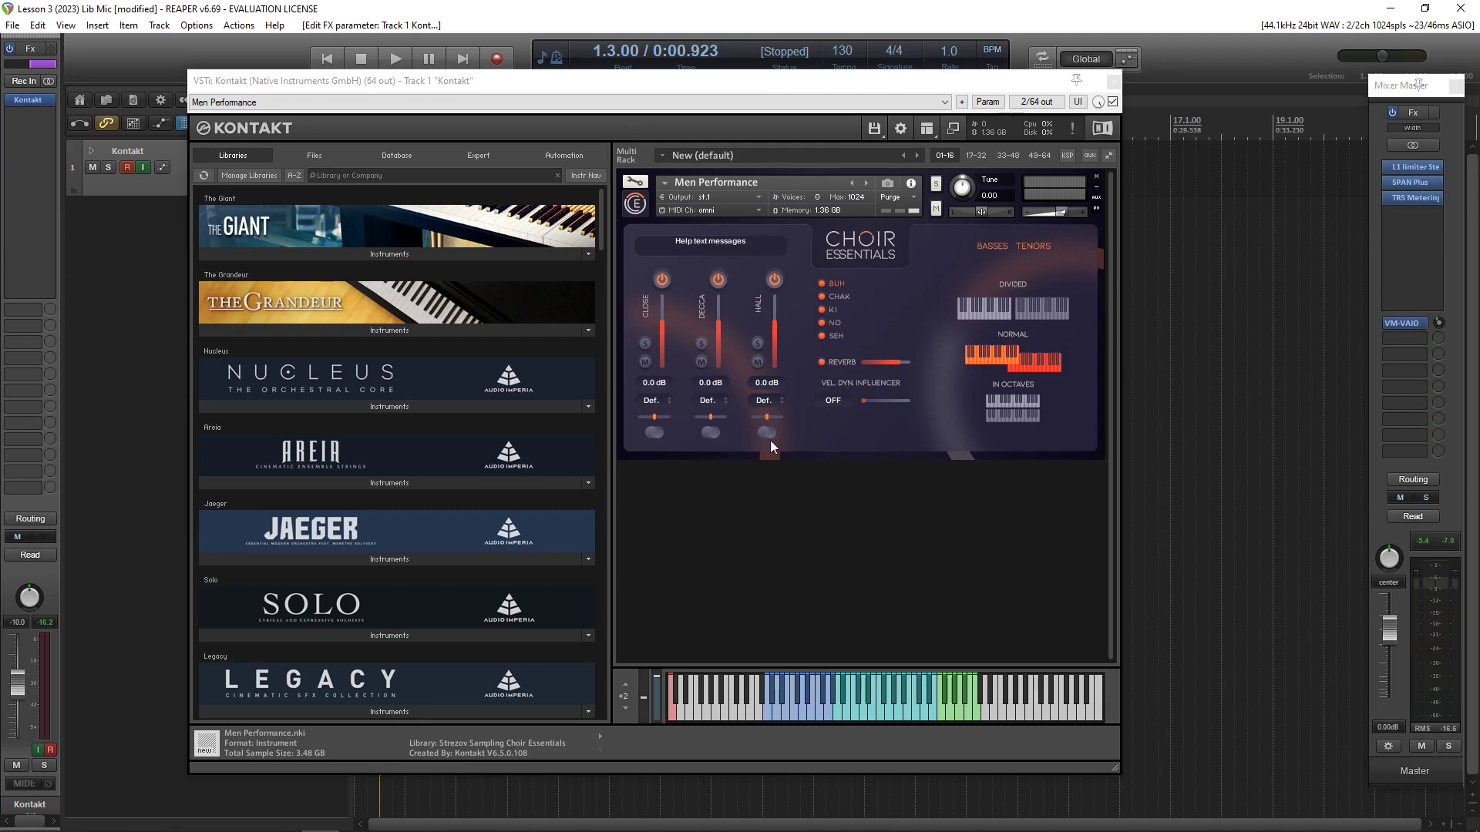
key(space)
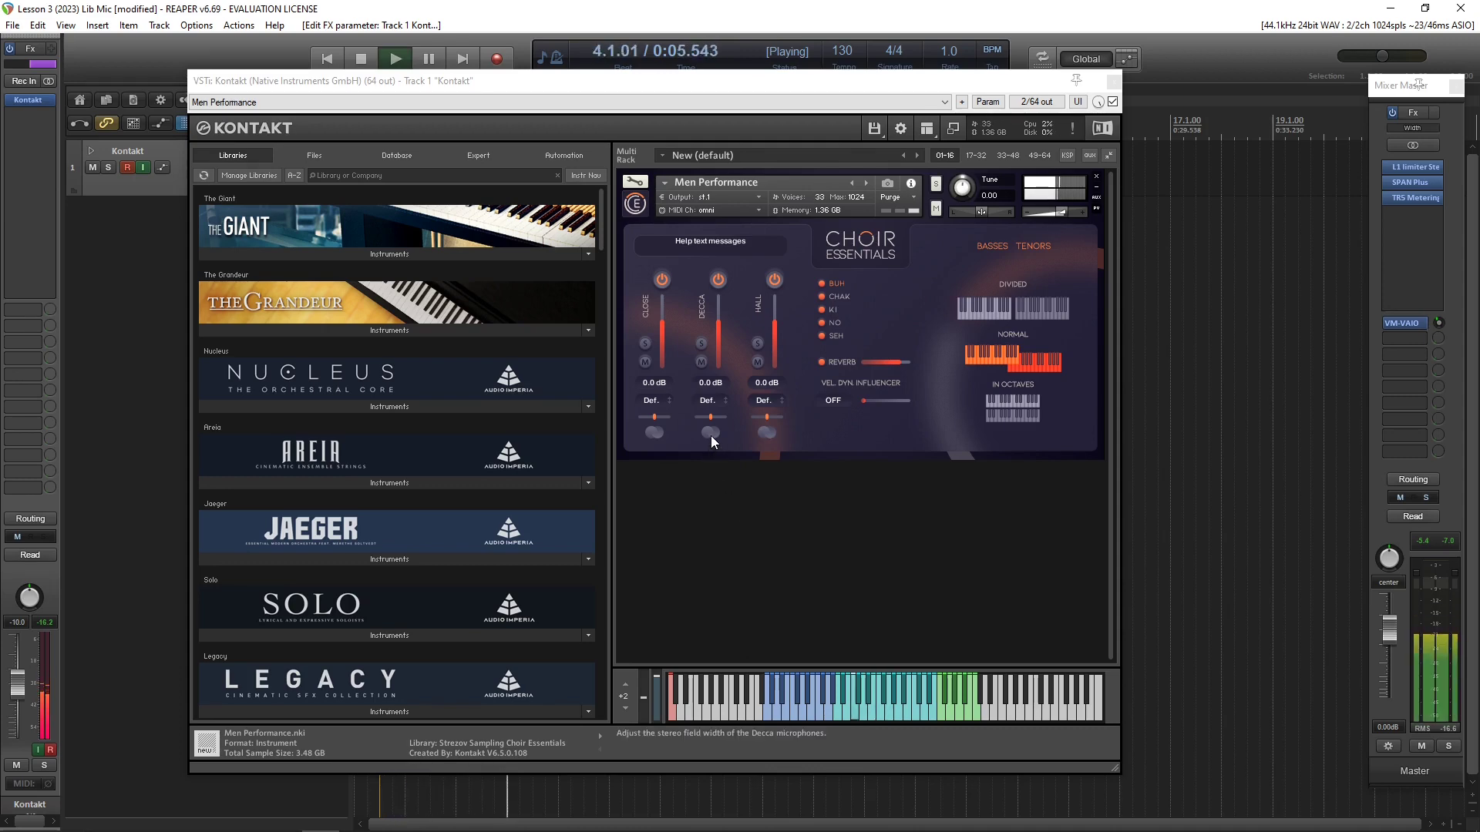
key(space)
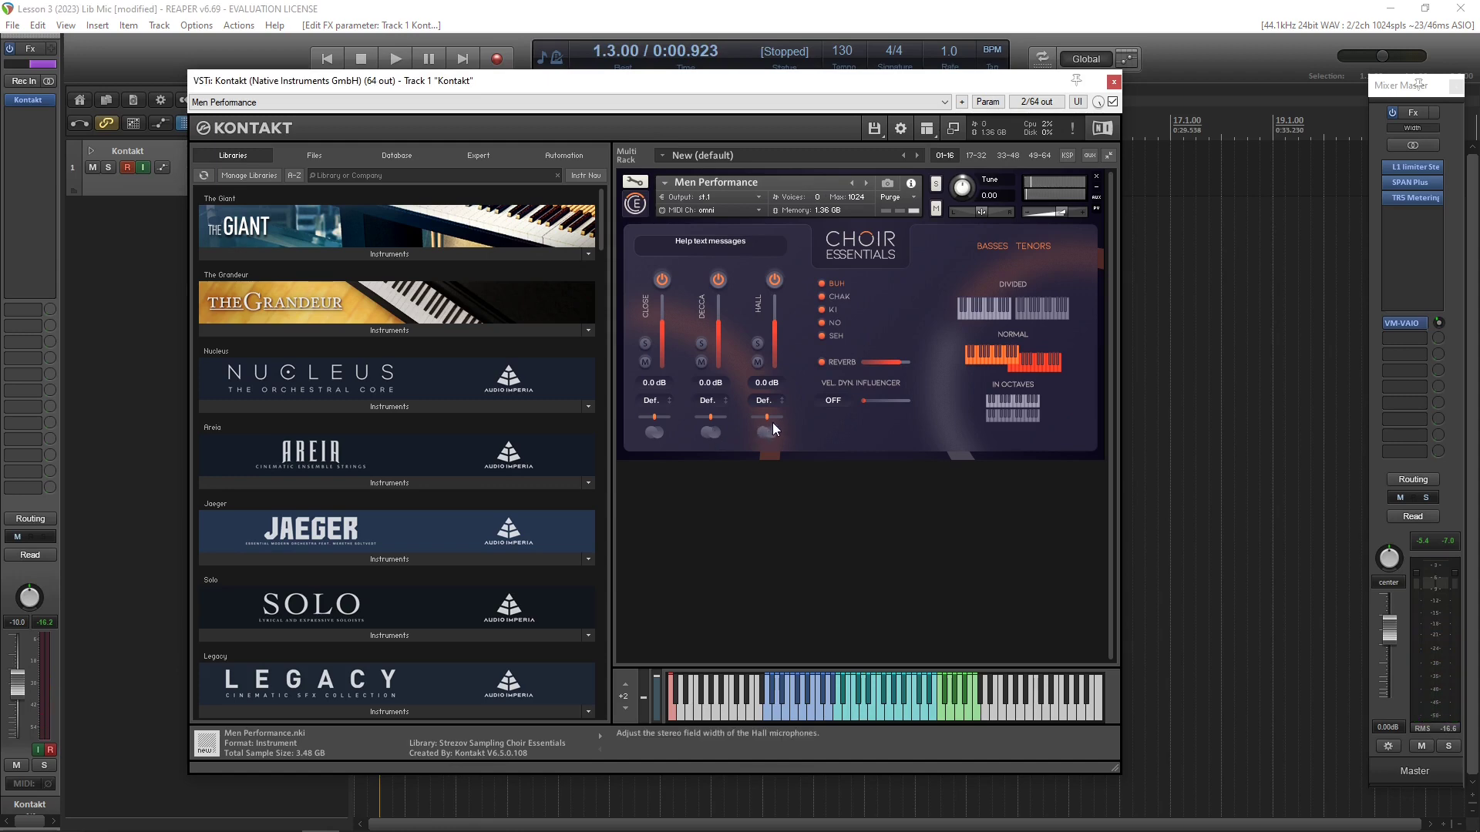
key(space)
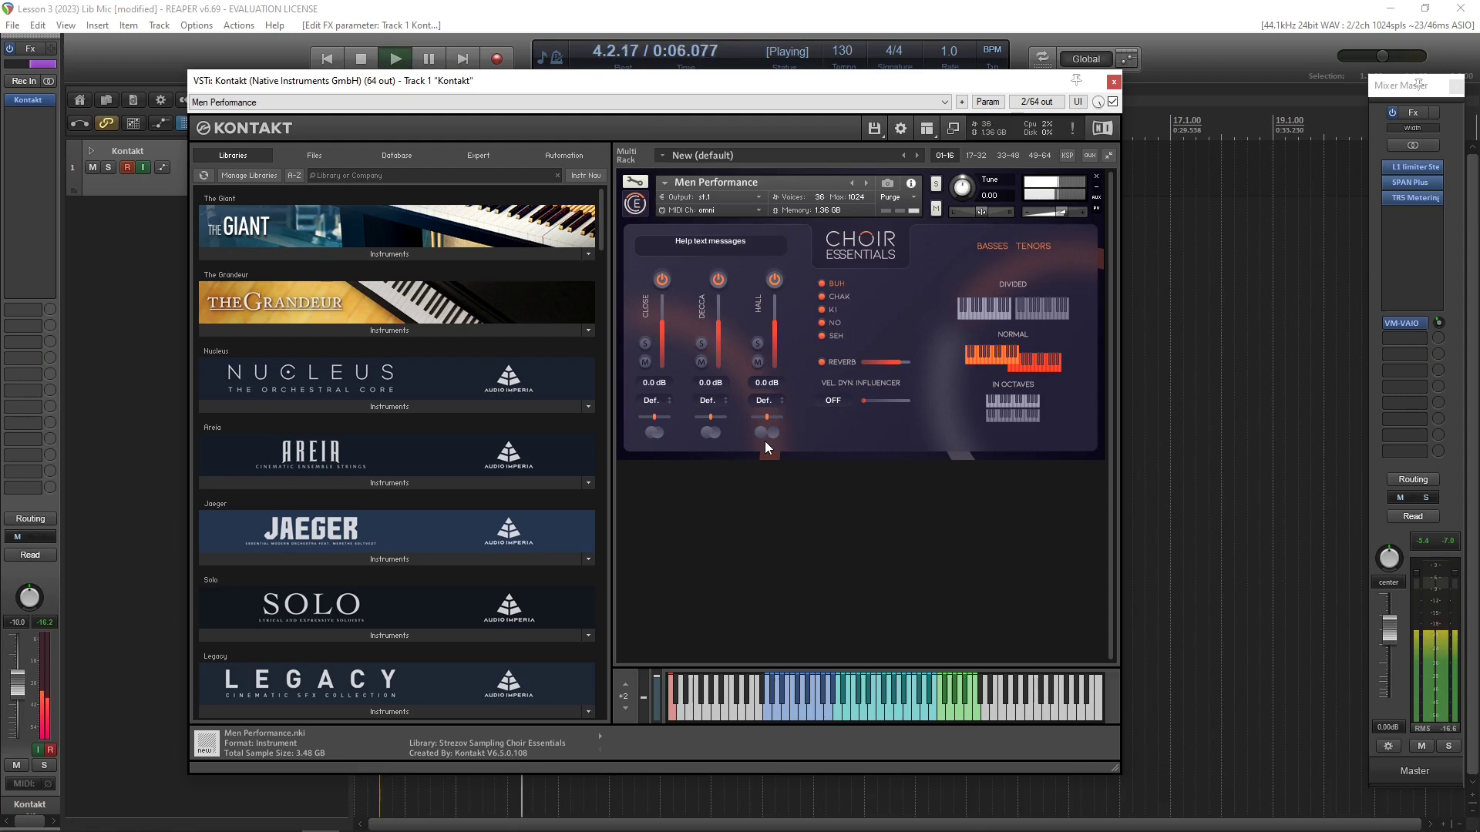
key(space)
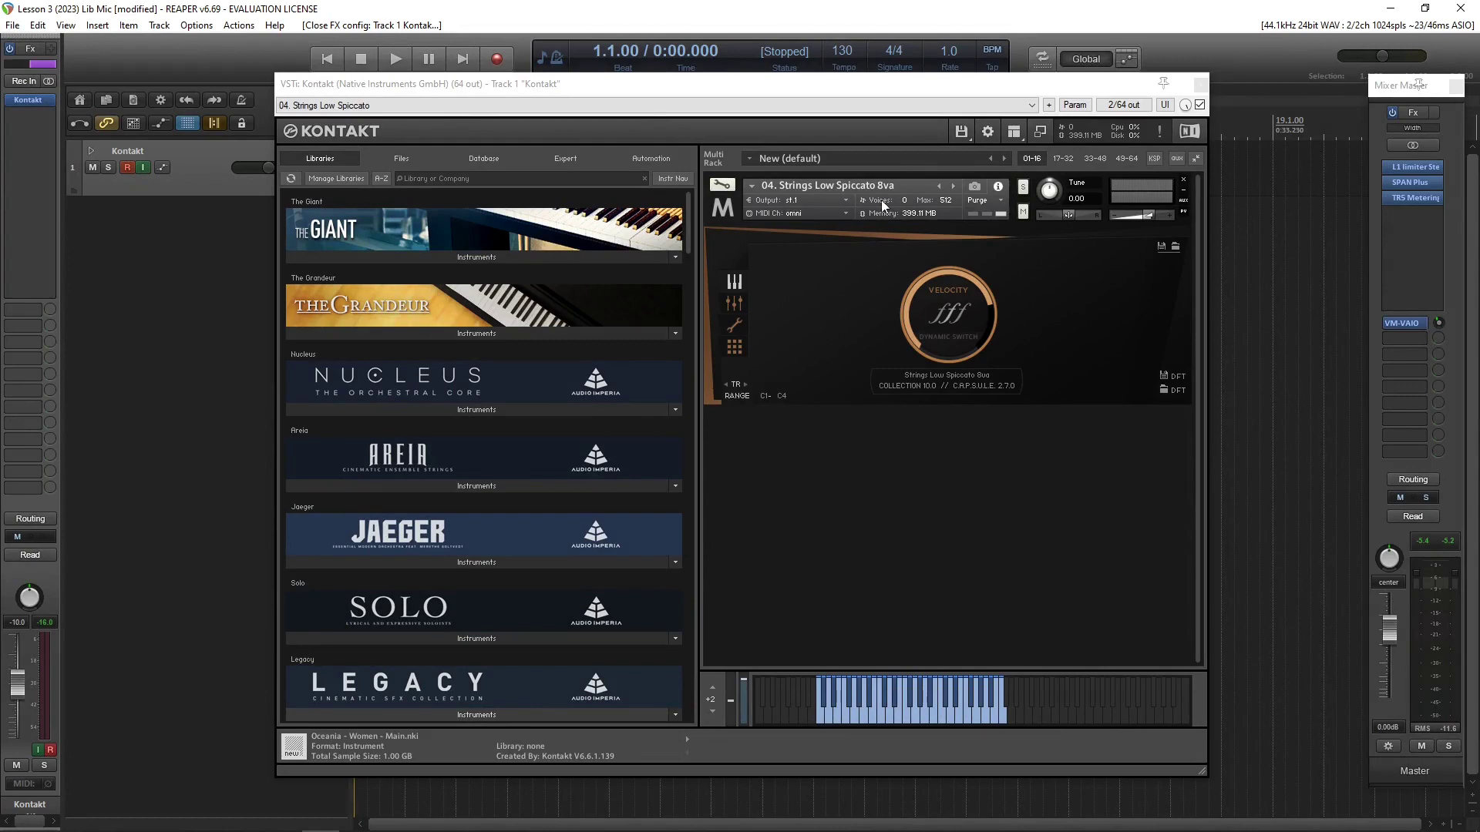
Close the Kontakt window and record a short repeated-note MIDI phrase with the Strings Low Spiccato 8va patch
click(830, 87)
key(Escape)
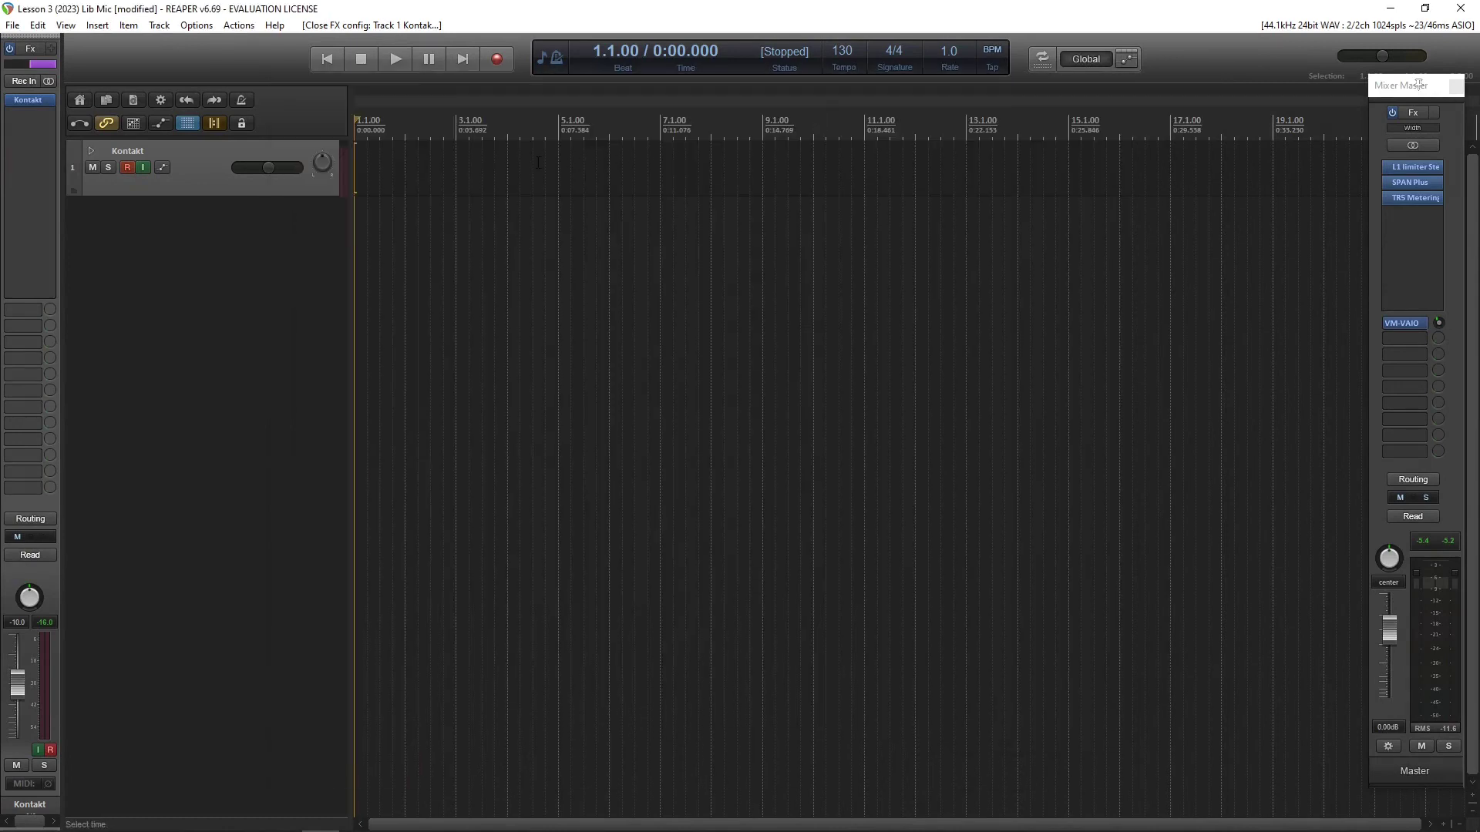
key(ctrl+r)
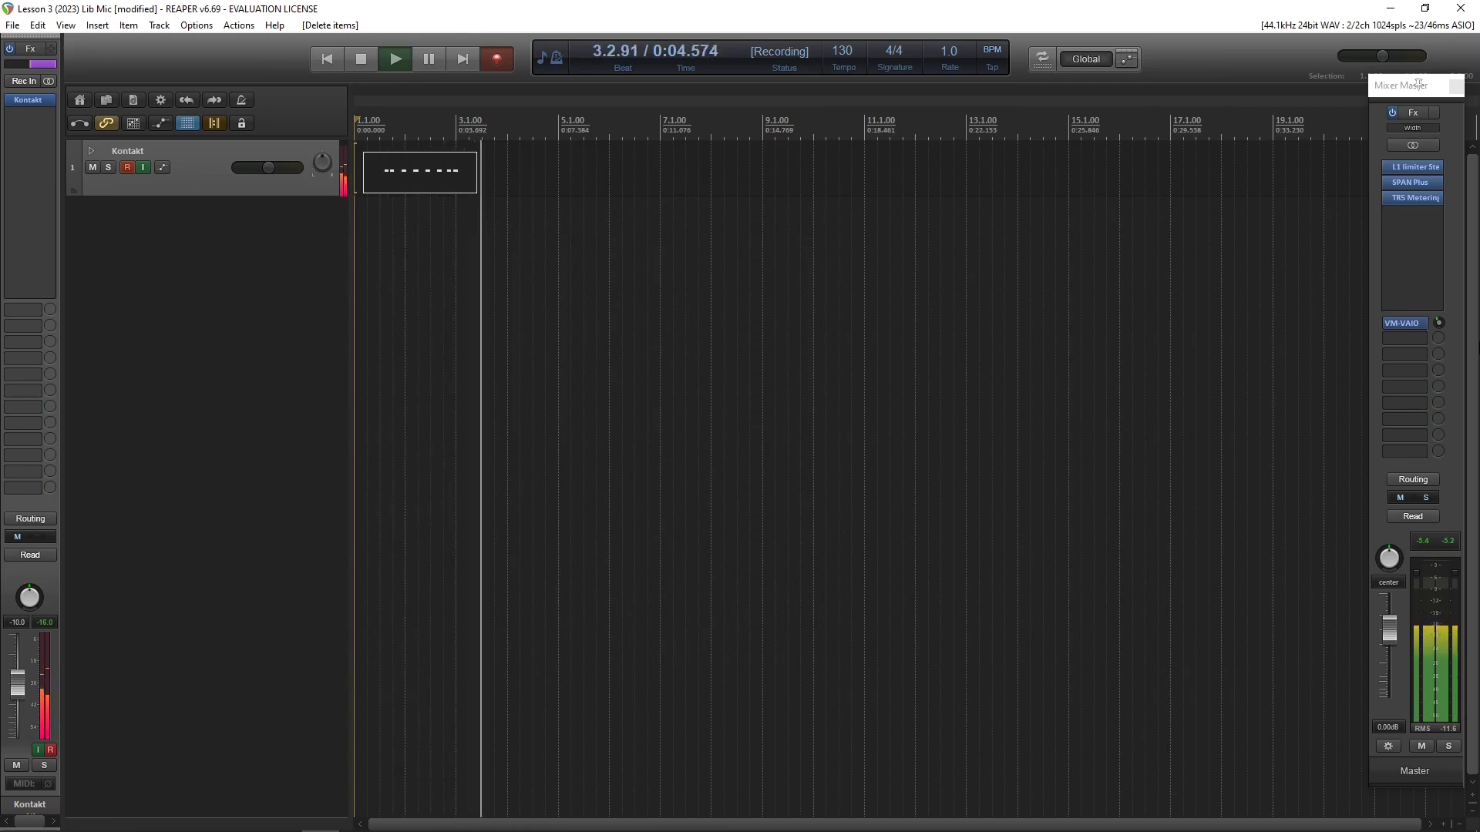
key(space)
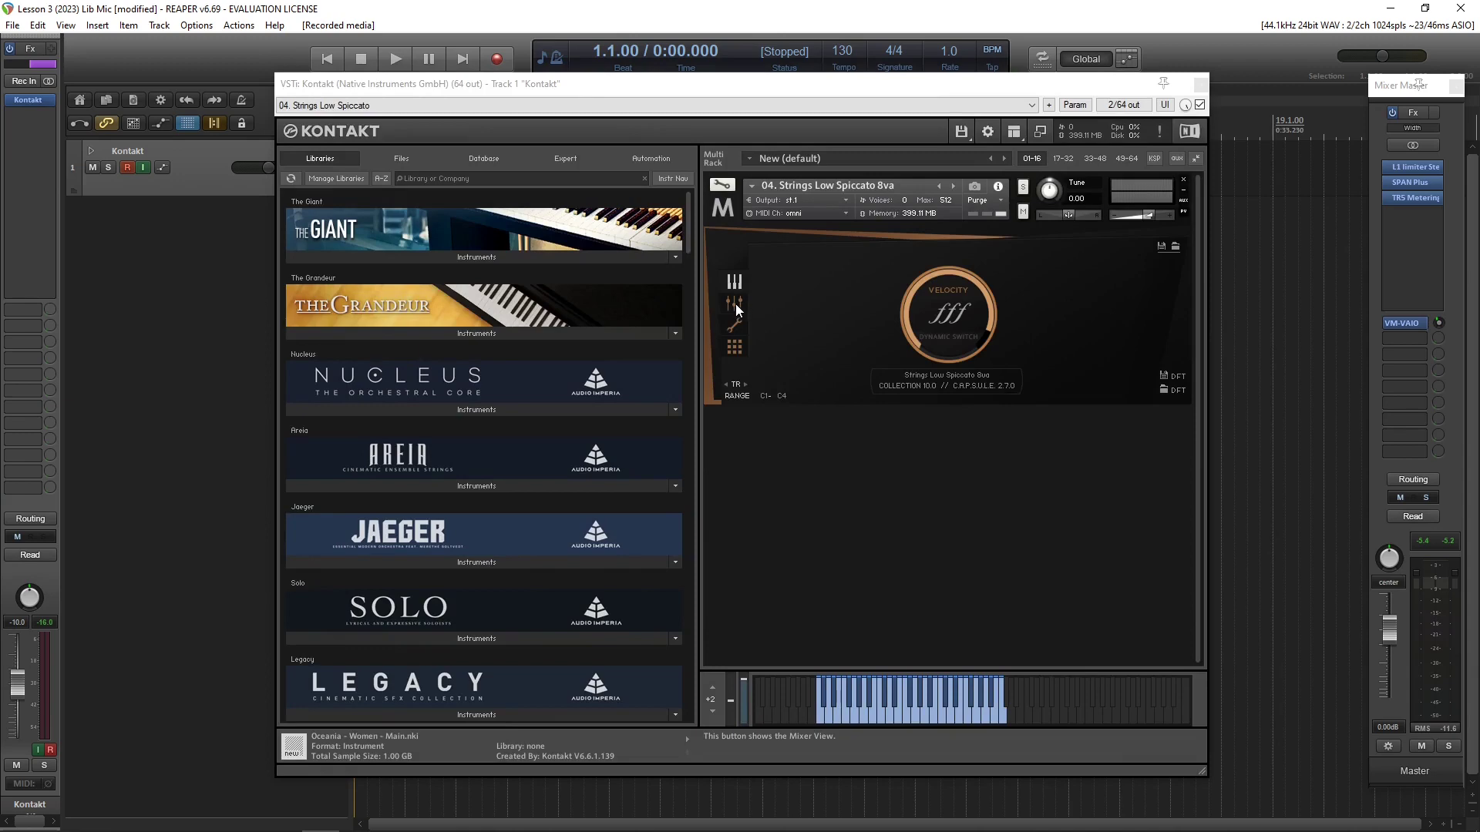
In the spiccato patch's mixer view, load the AB and SRND mic positions, playing the phrase with and without them
click(736, 307)
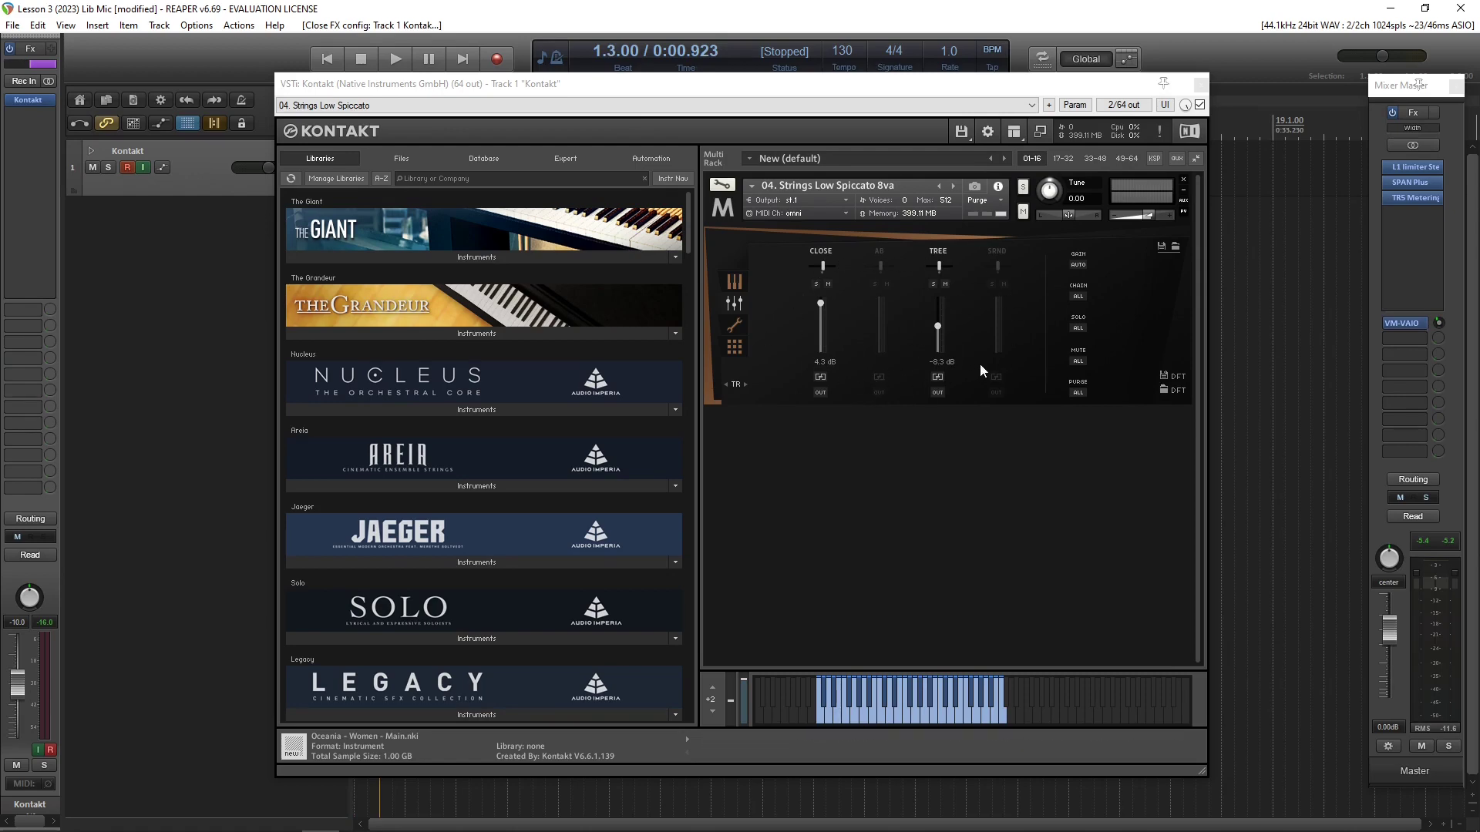
key(space)
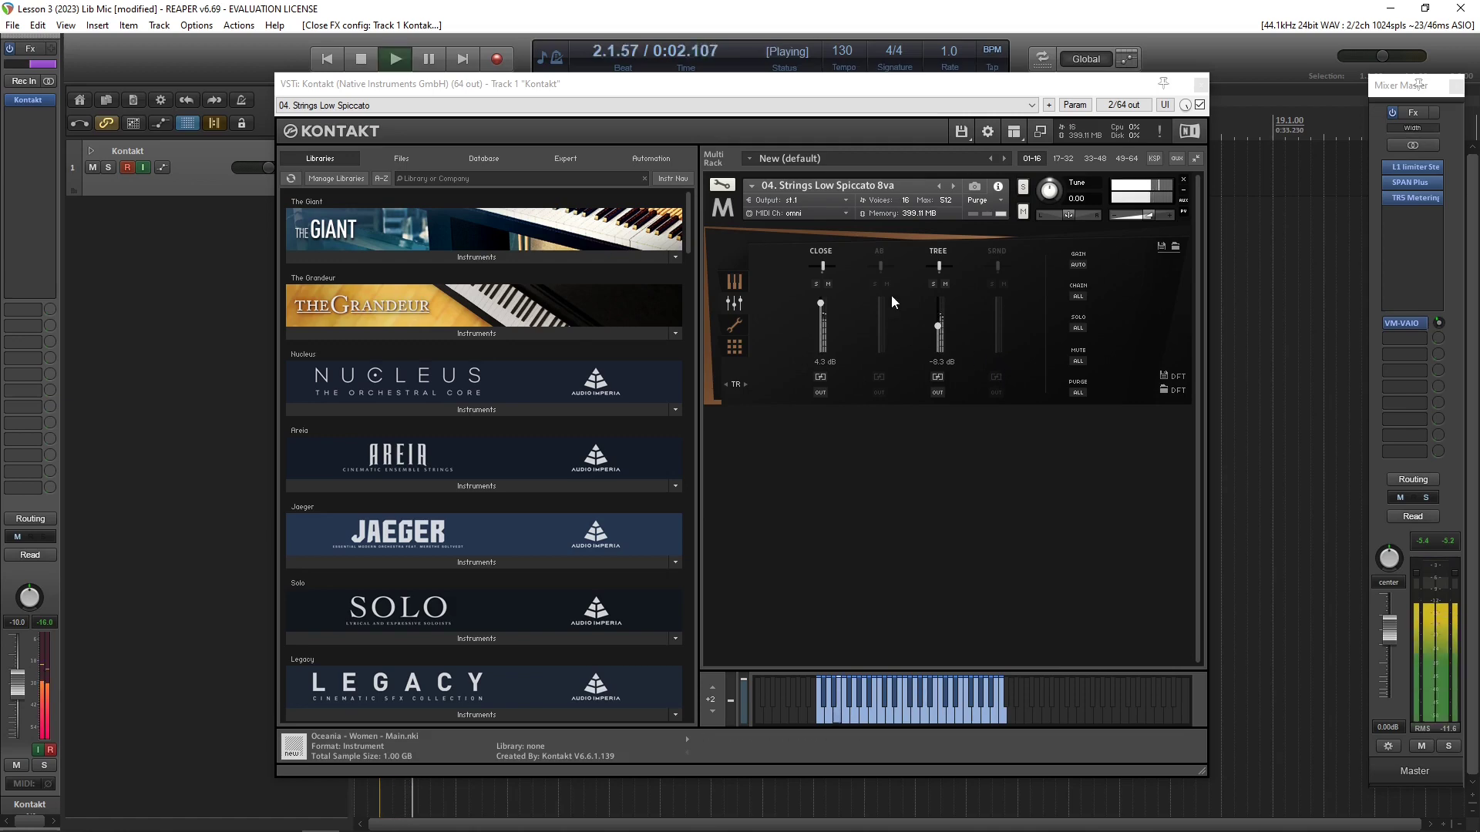
key(space)
click(880, 248)
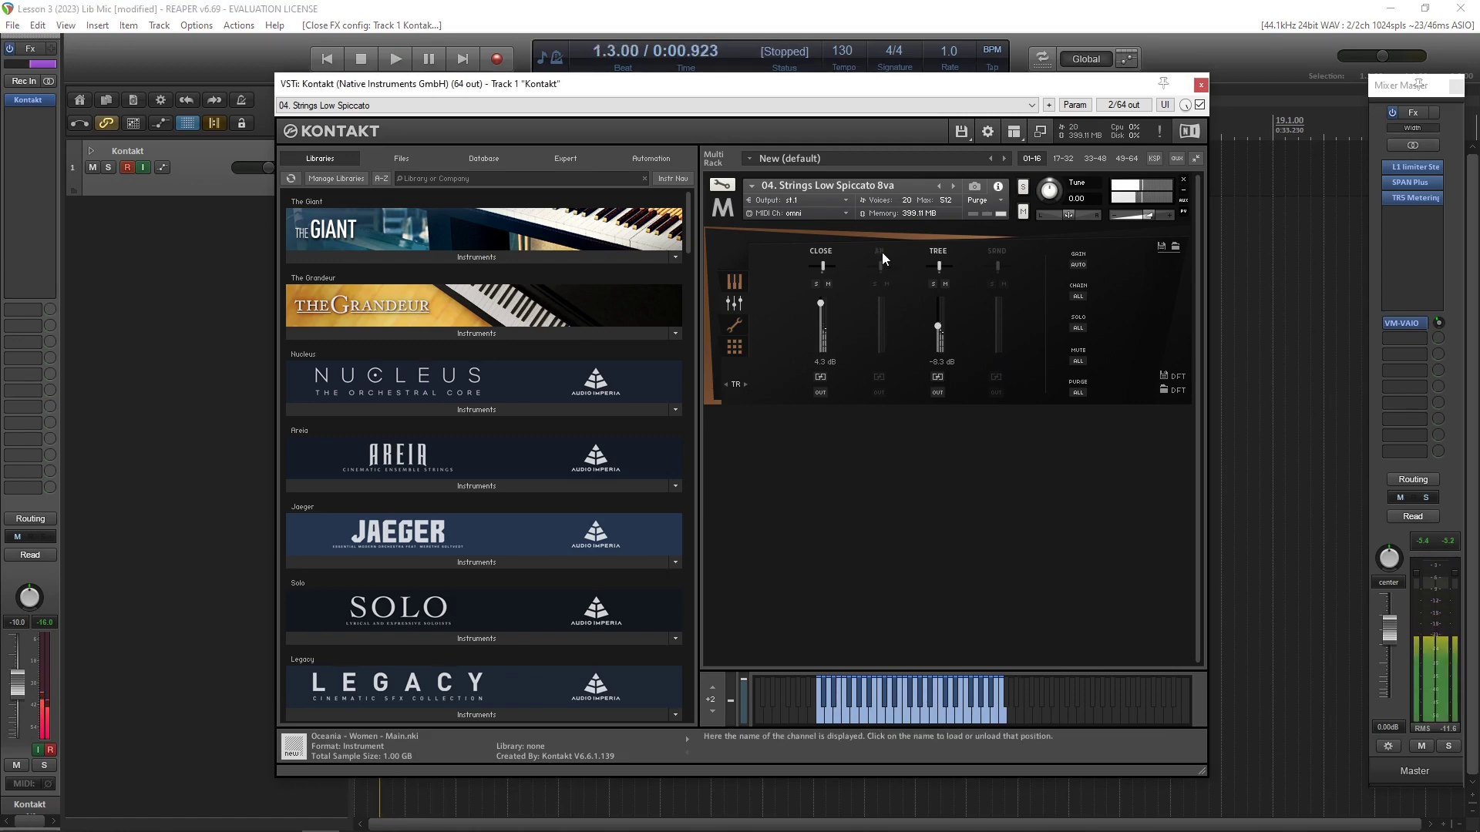
click(1002, 252)
key(space)
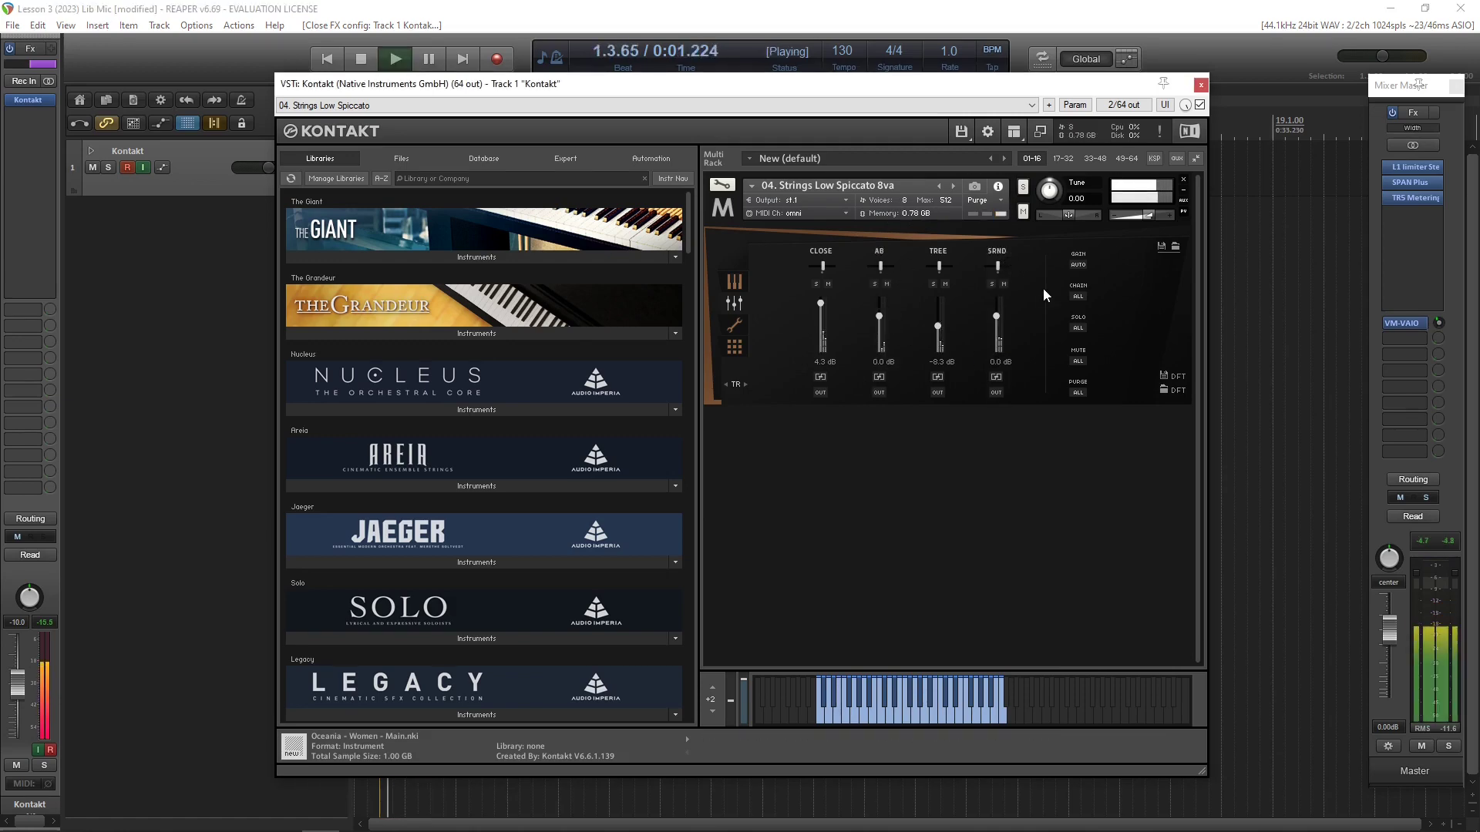
key(space)
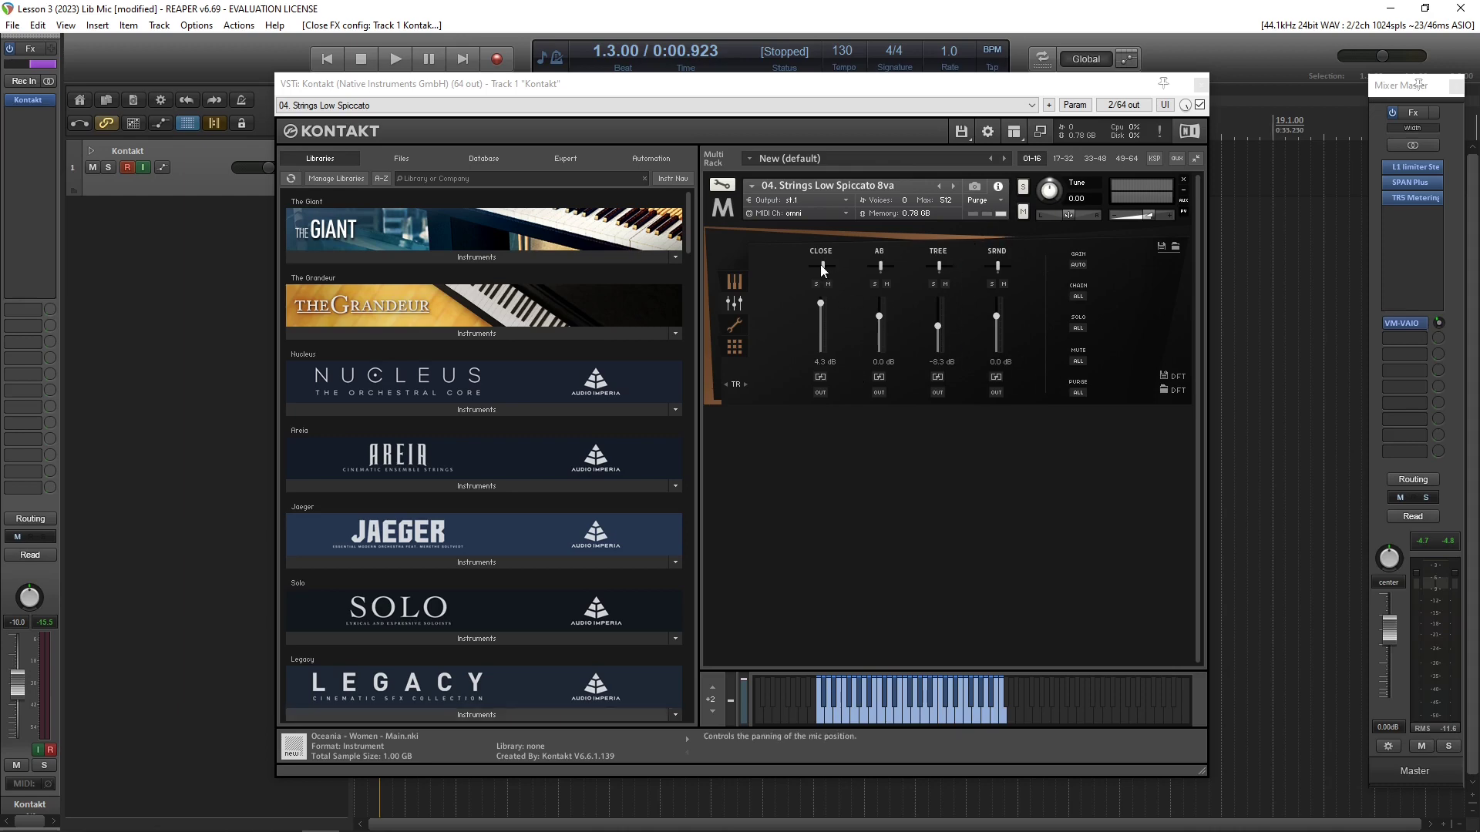
Try the Close mic's panning in the spiccato patch and view its available output channels
drag(821, 266, 818, 272)
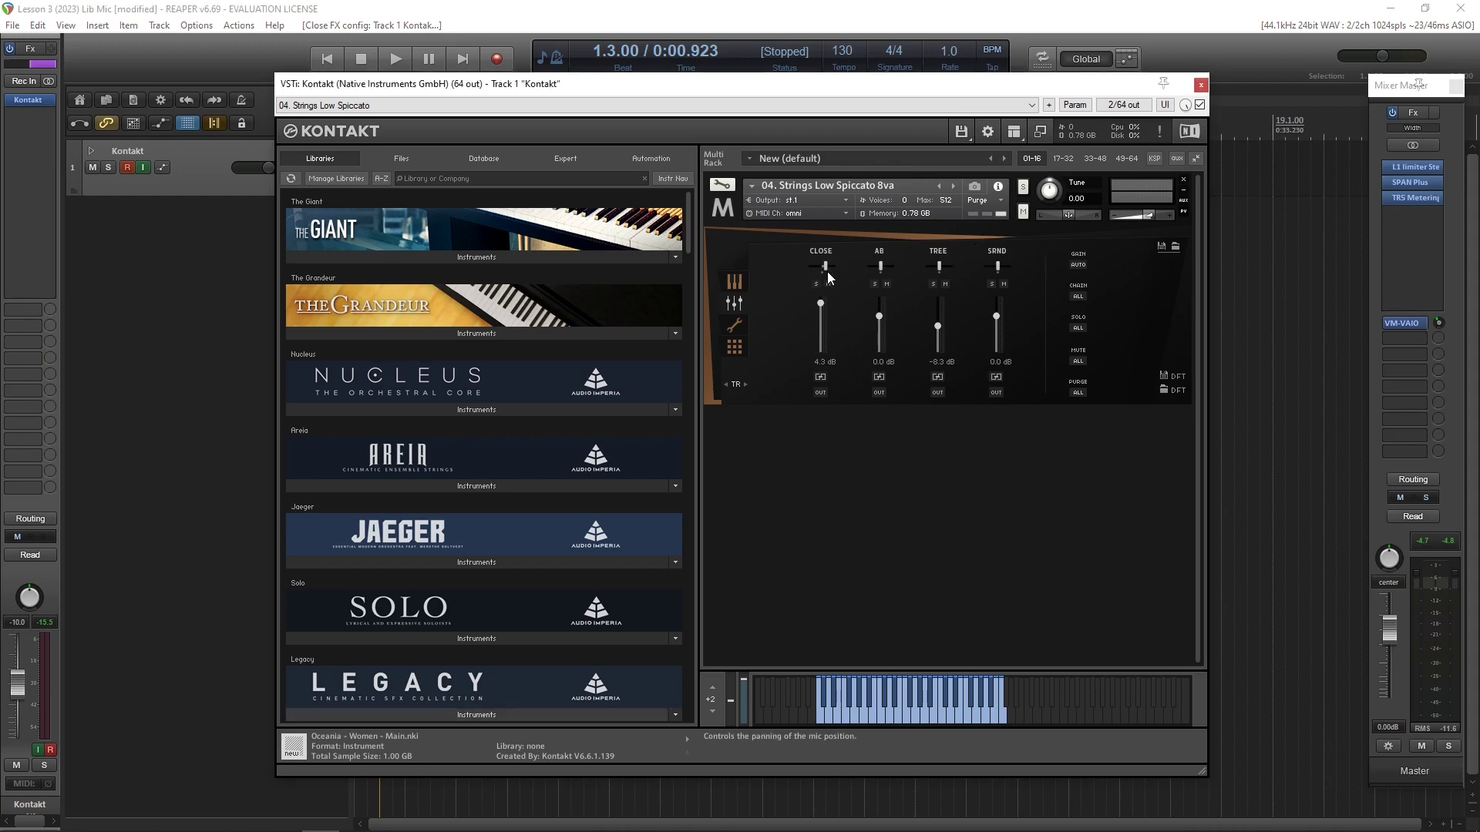
click(821, 393)
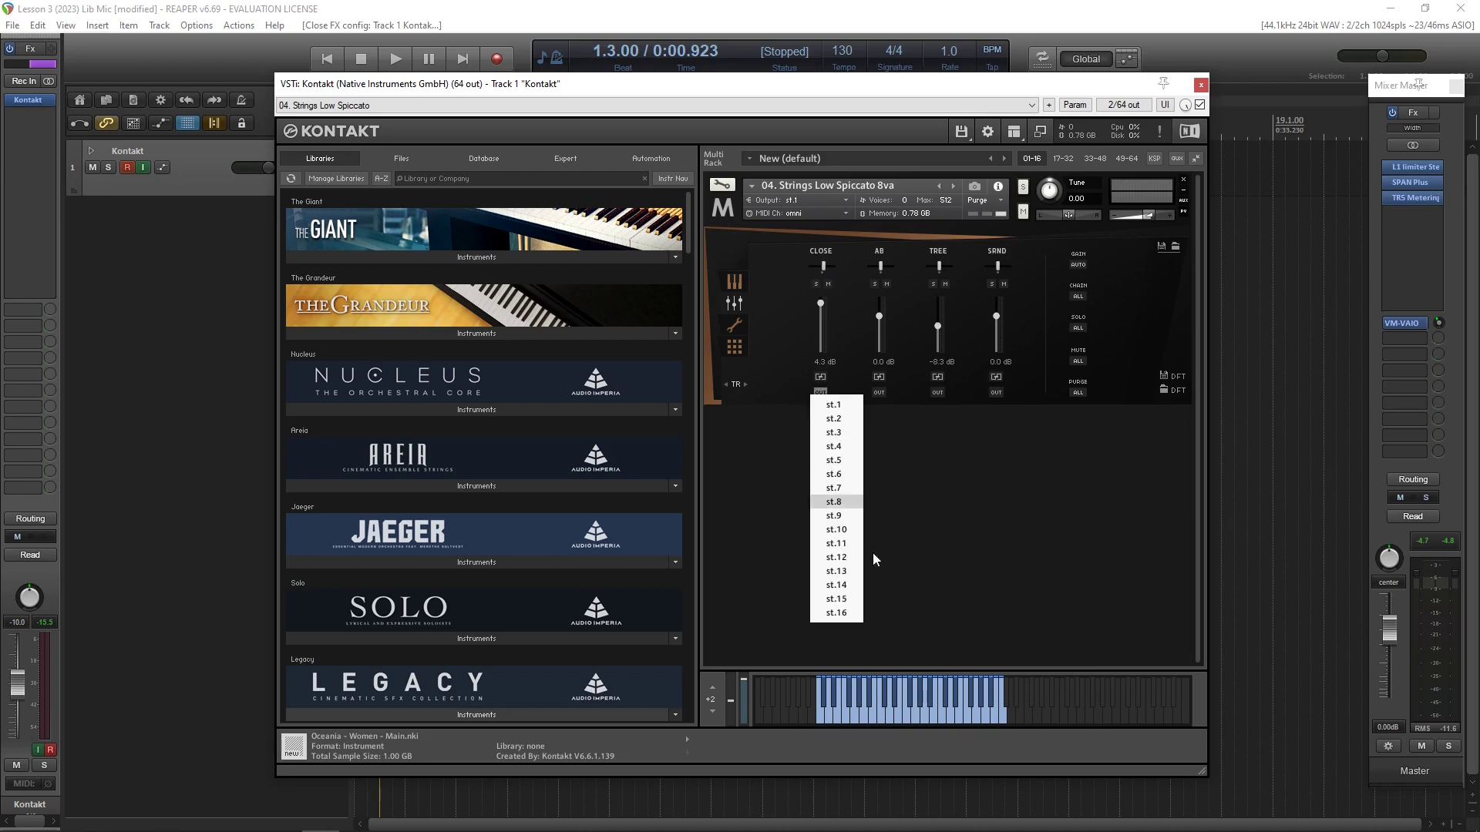
click(844, 366)
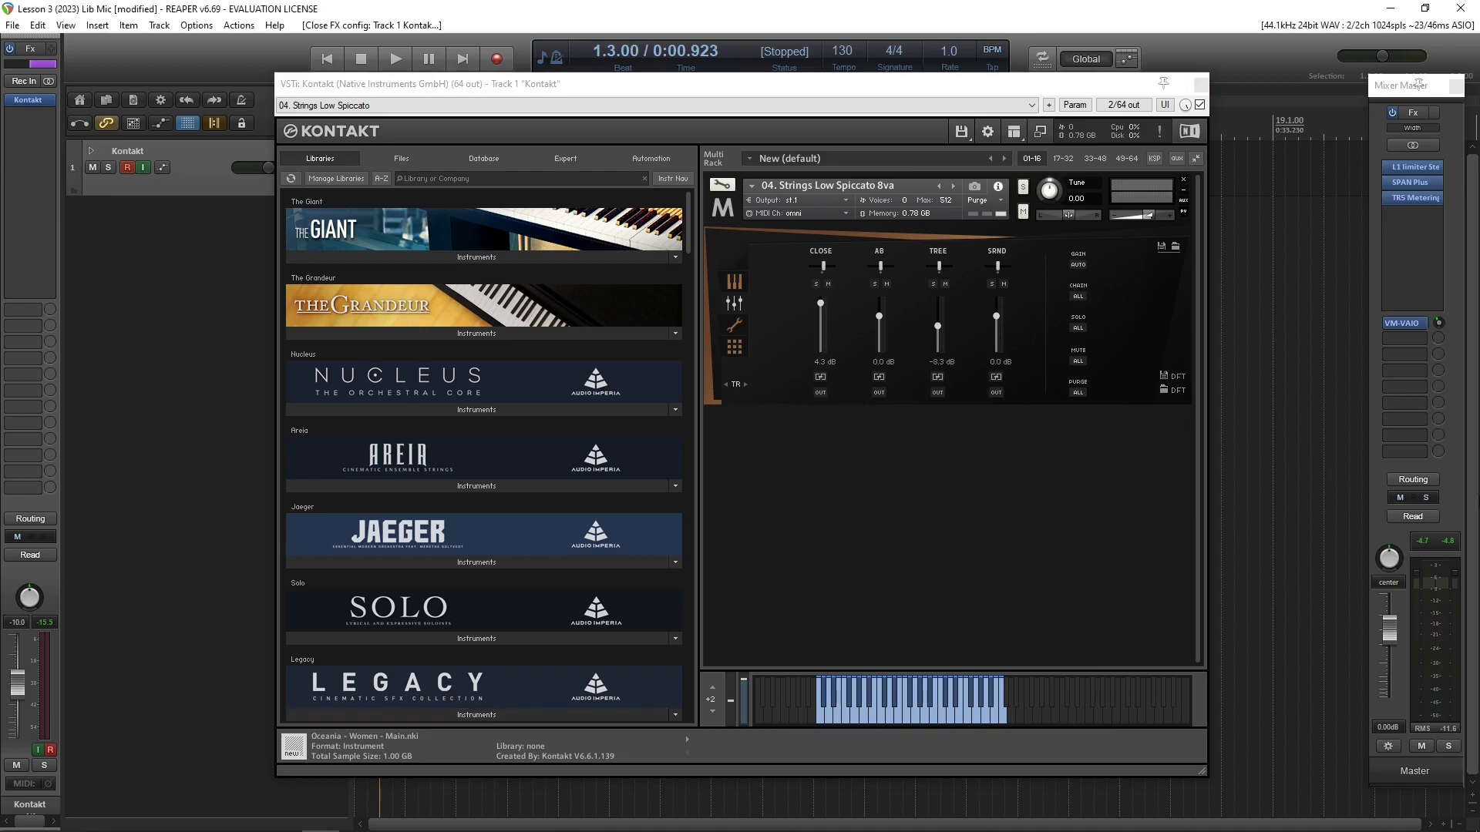